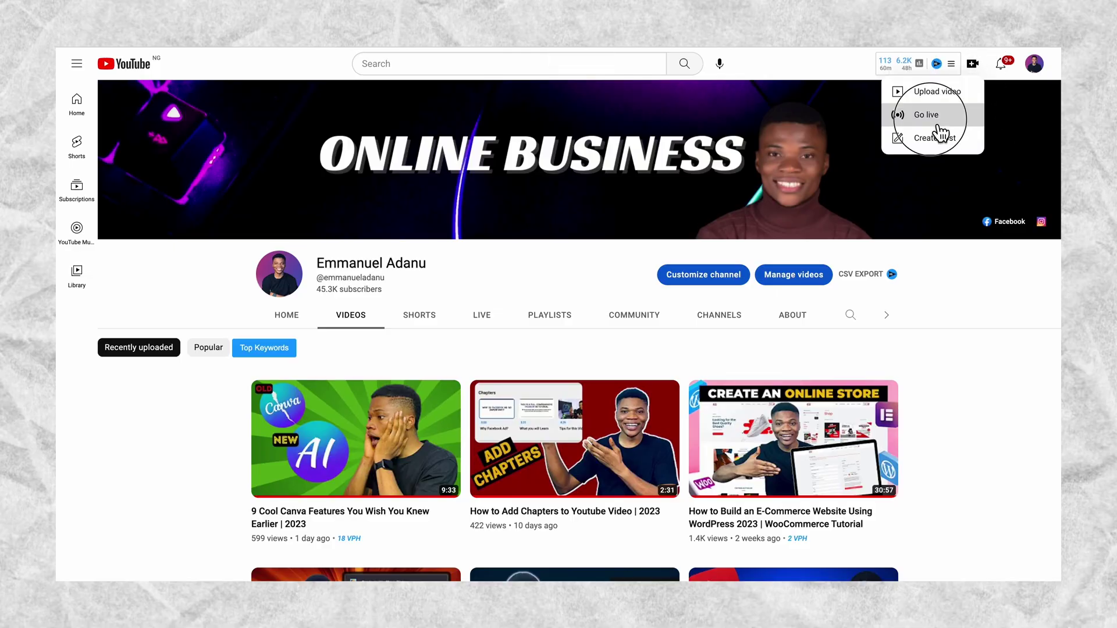
Load streamyard.com through the referral link so the $10 sign-up credit notice appears.
left_click(940, 123)
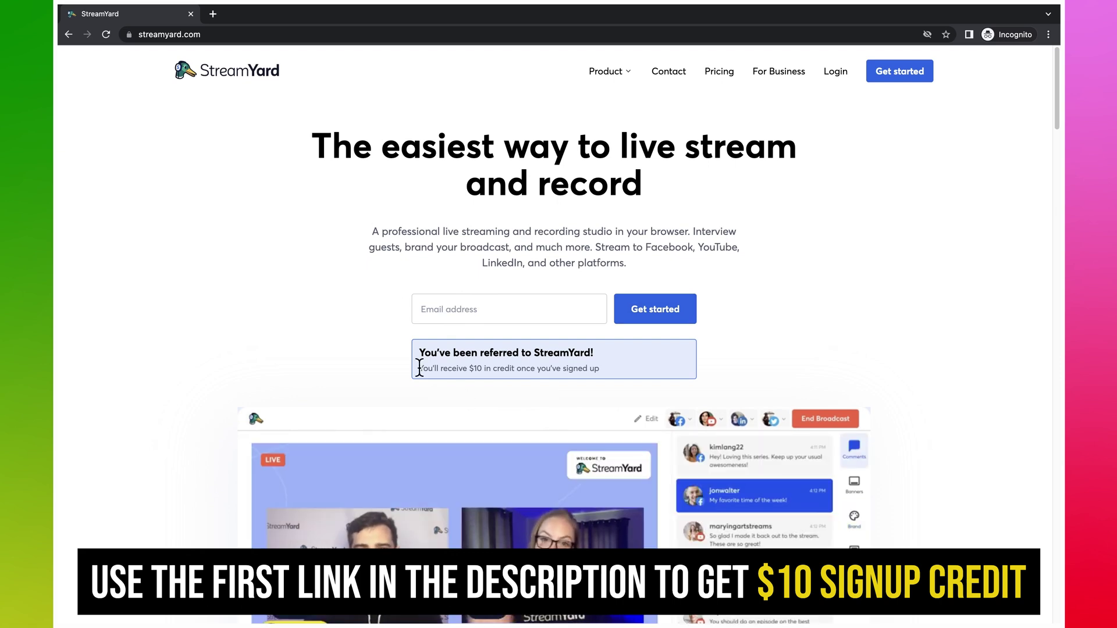
Log in and land on the empty Upcoming tab of the Broadcasts page.
left_click_drag(419, 369, 578, 369)
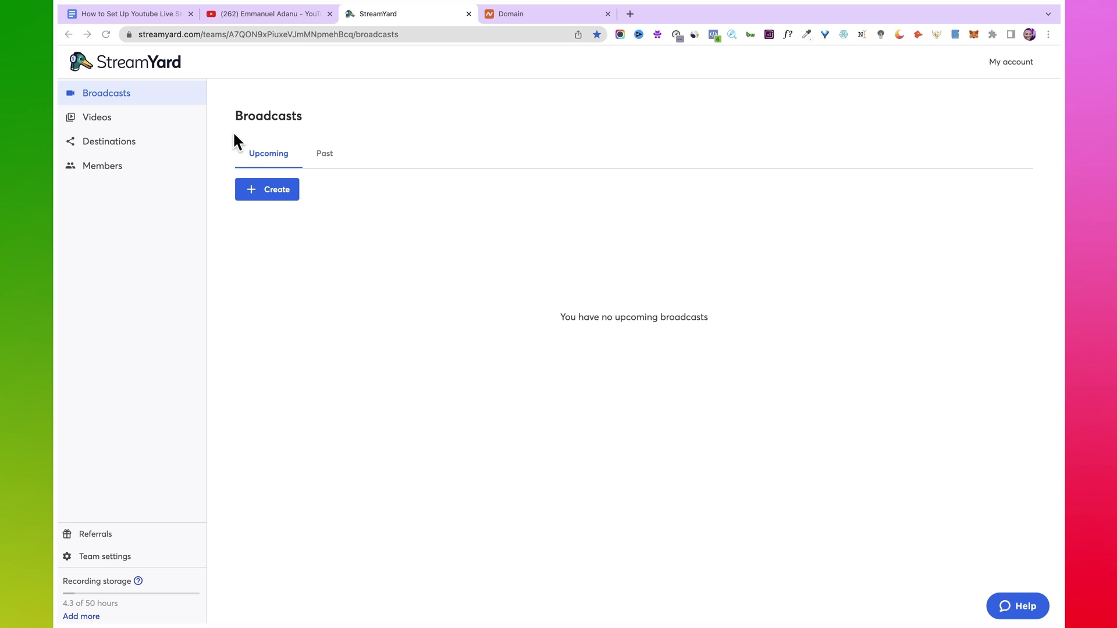
Check that YouTube is a connected destination, then open Create from Broadcasts.
left_click(93, 146)
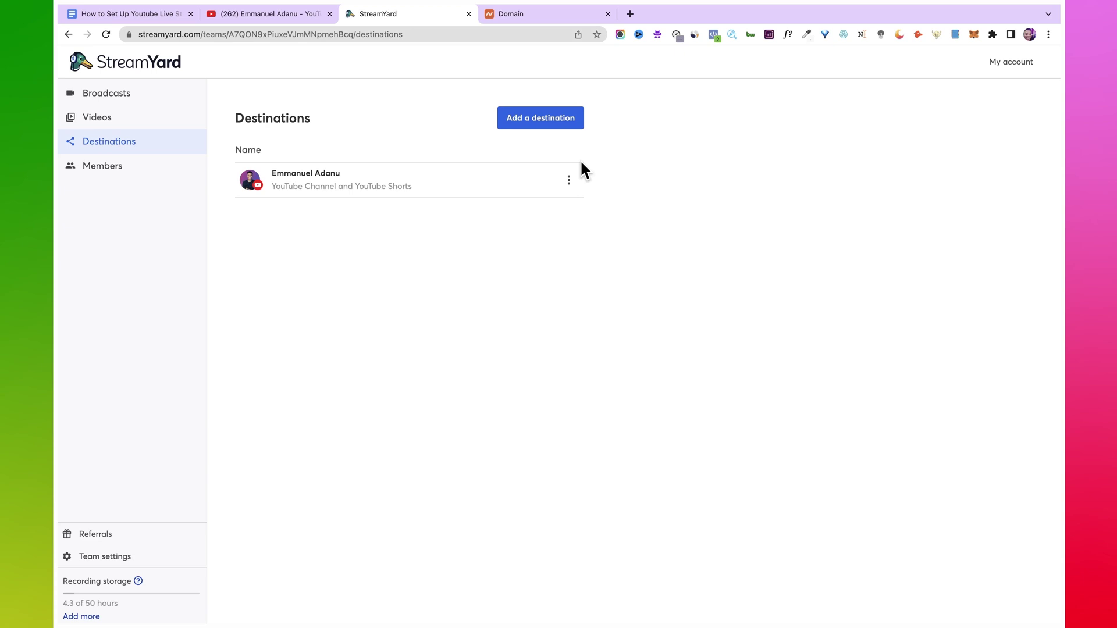
left_click(535, 121)
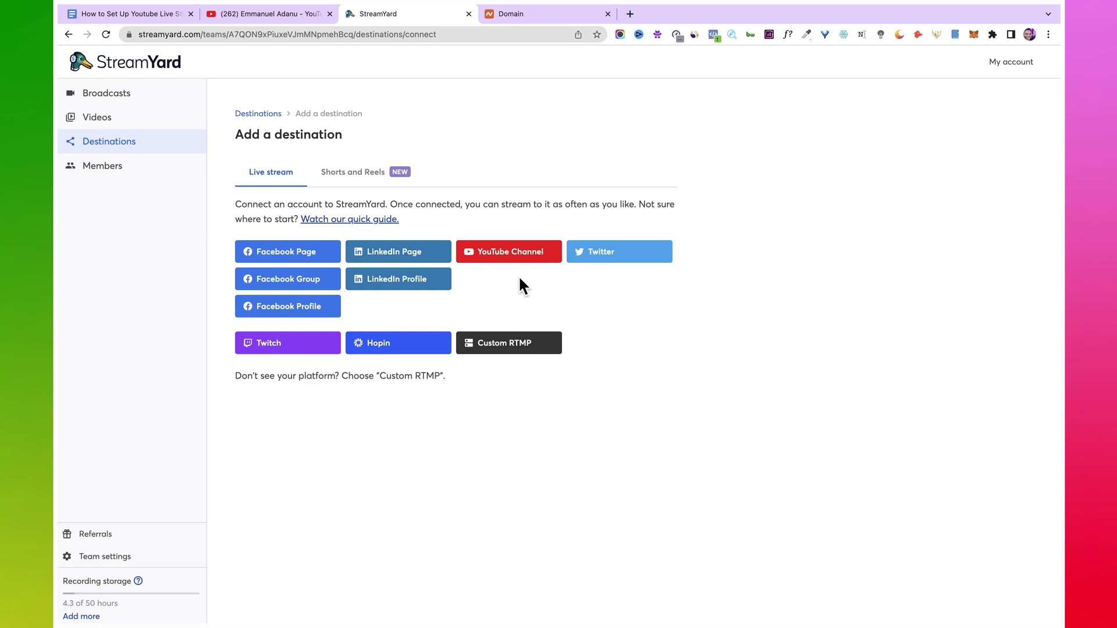
left_click(131, 145)
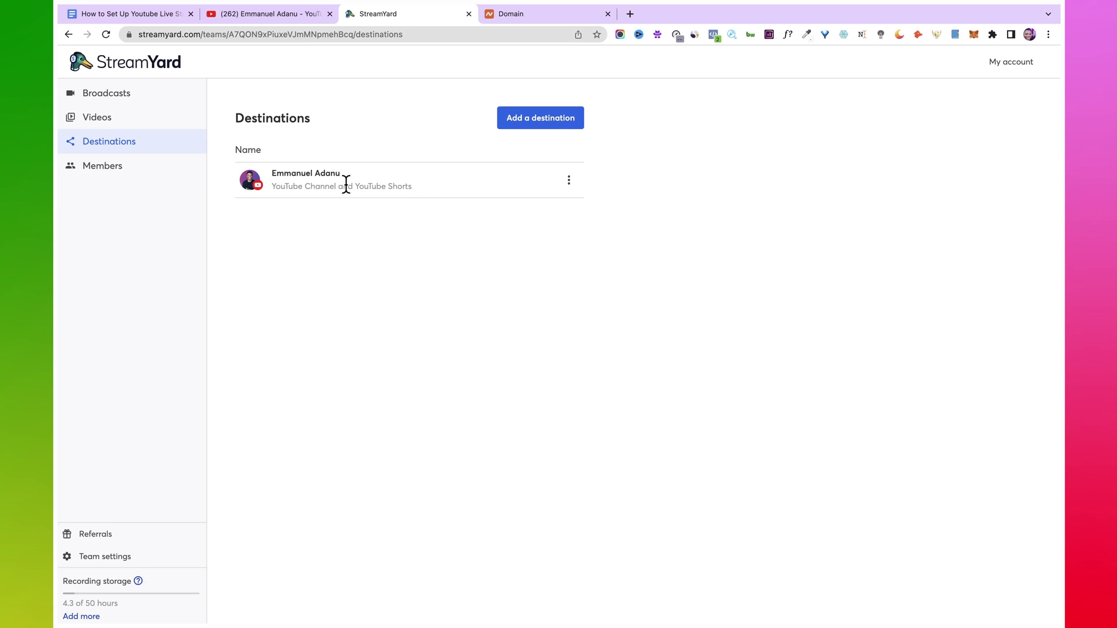
left_click(108, 104)
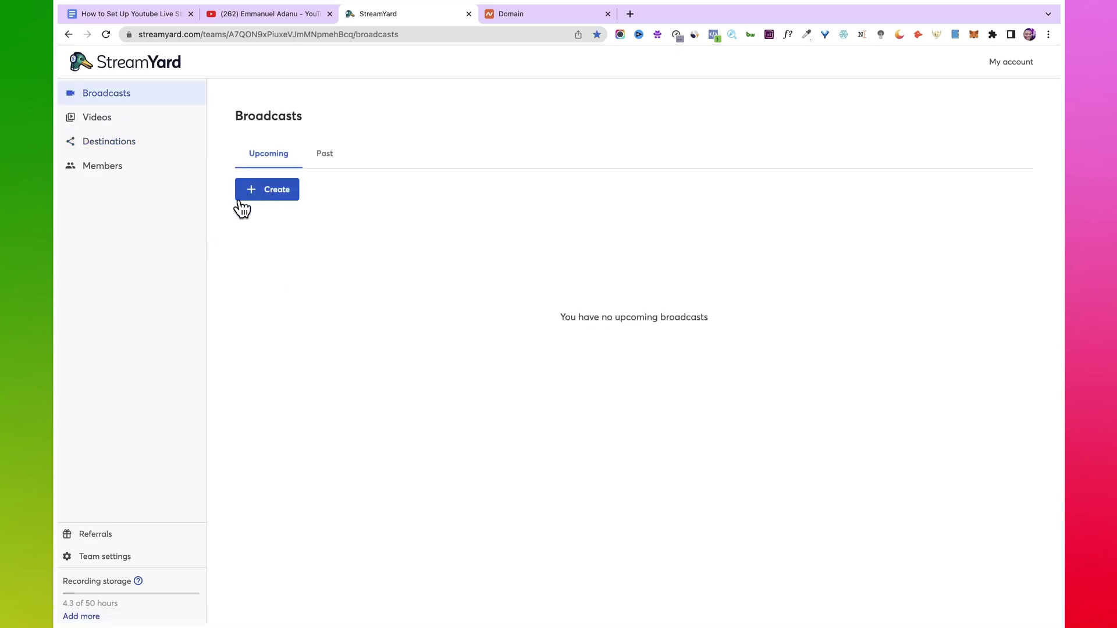
left_click(279, 194)
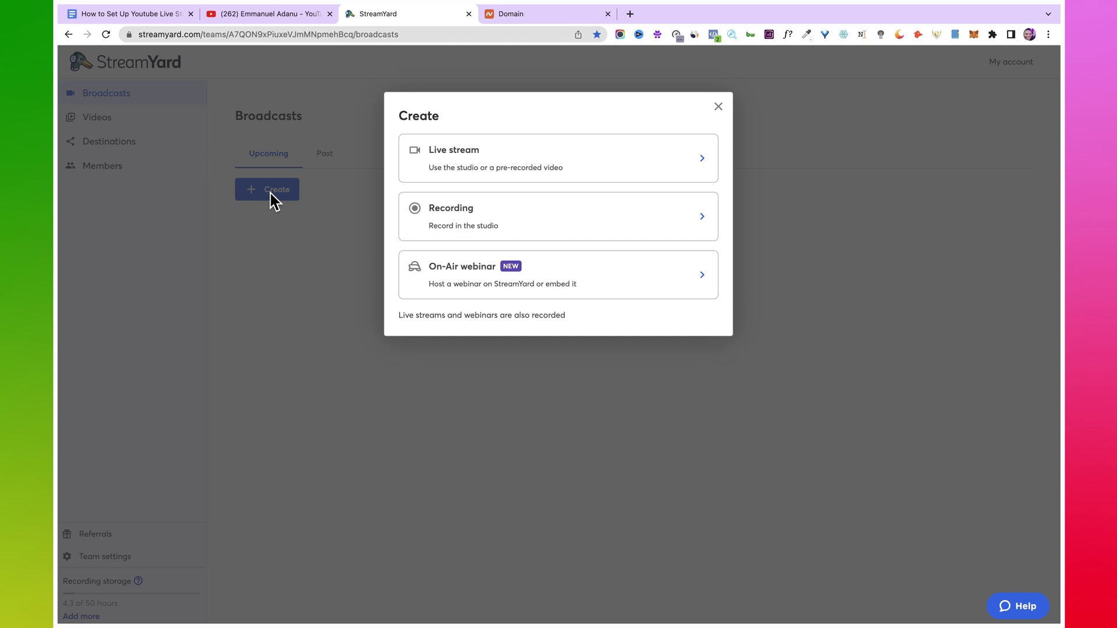
Open YouTube's Go live page, note the nearly 24-hour countdown, and return to StreamYard.
left_click(270, 17)
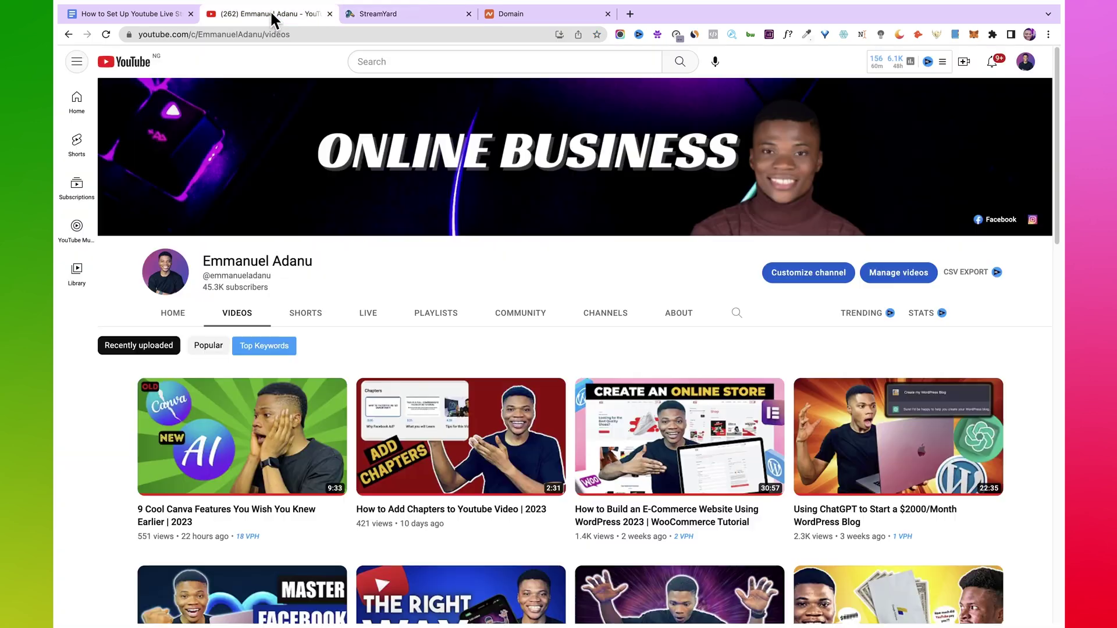
left_click(966, 66)
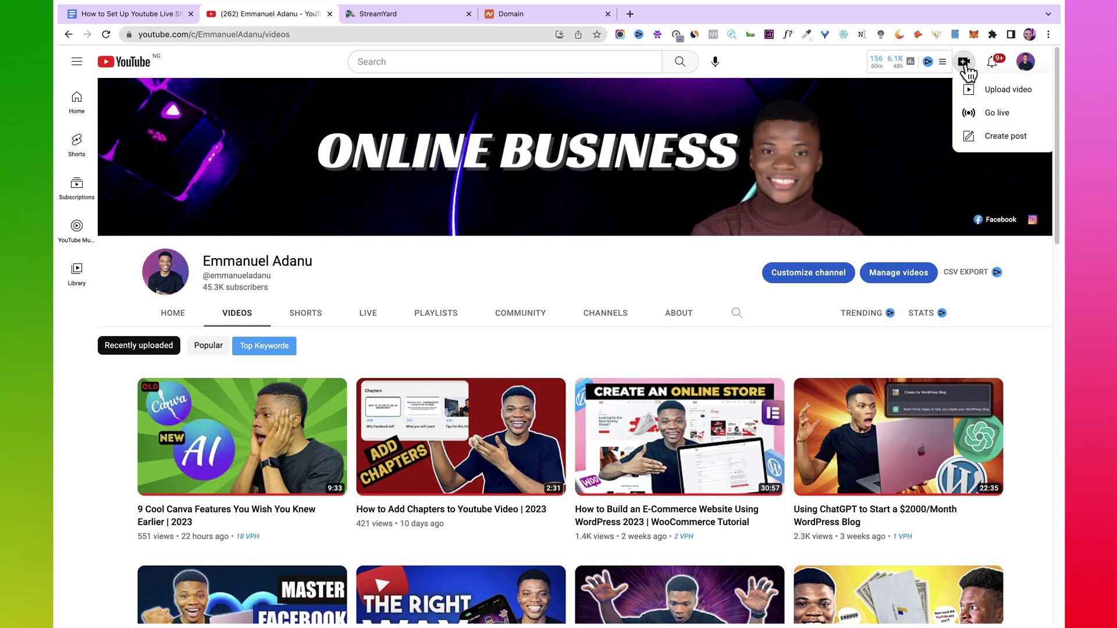
left_click(986, 114)
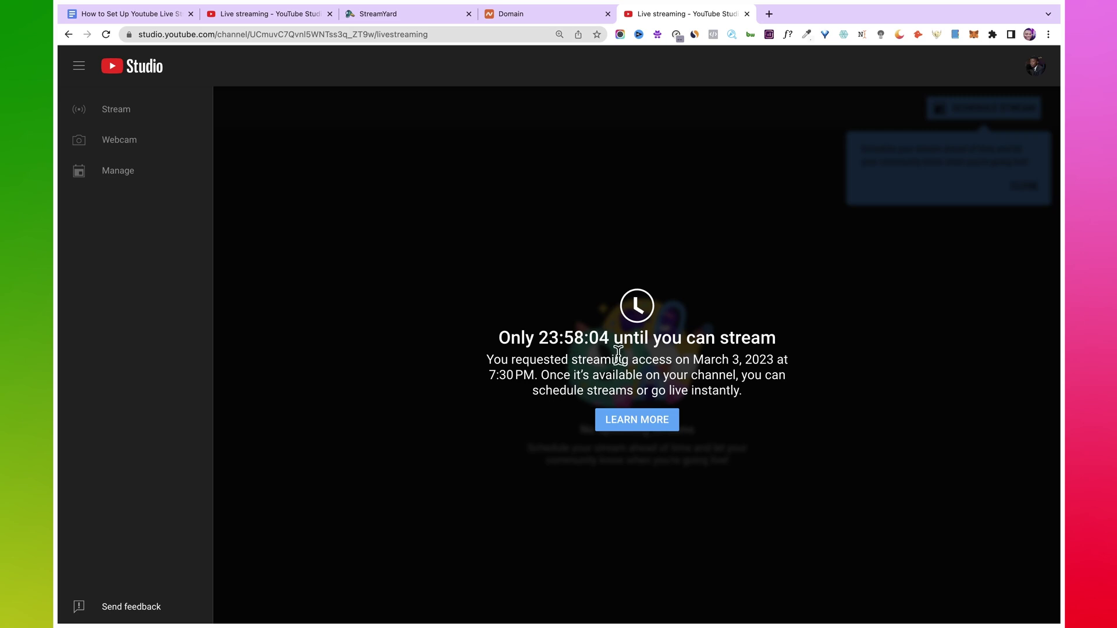
left_click(406, 16)
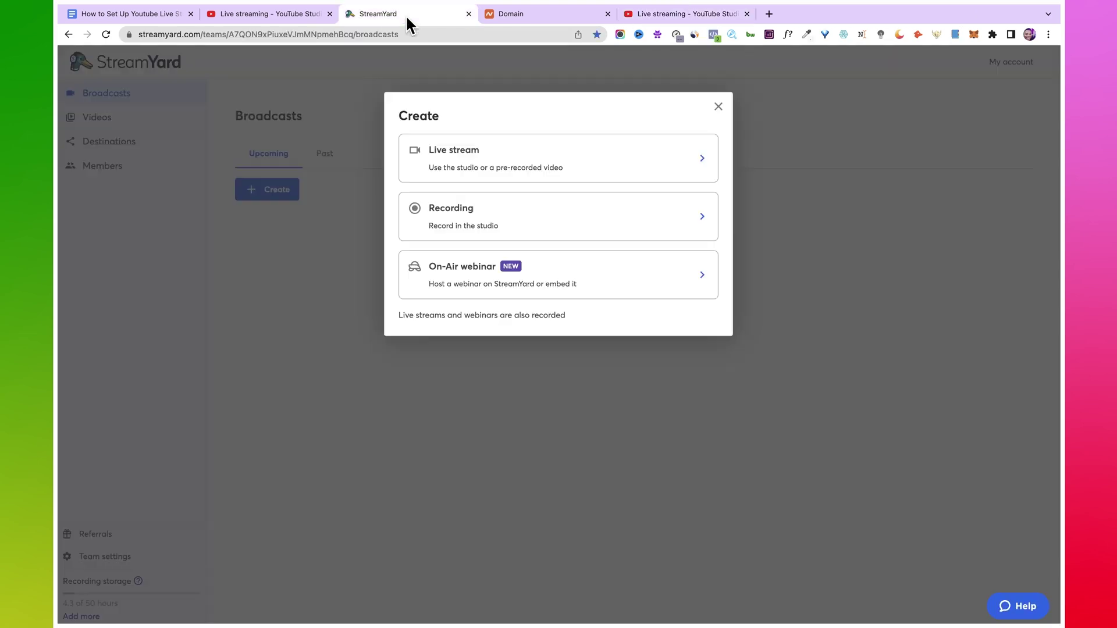
Start a new live stream with the connected YouTube channel as destination.
left_click(722, 109)
left_click(289, 187)
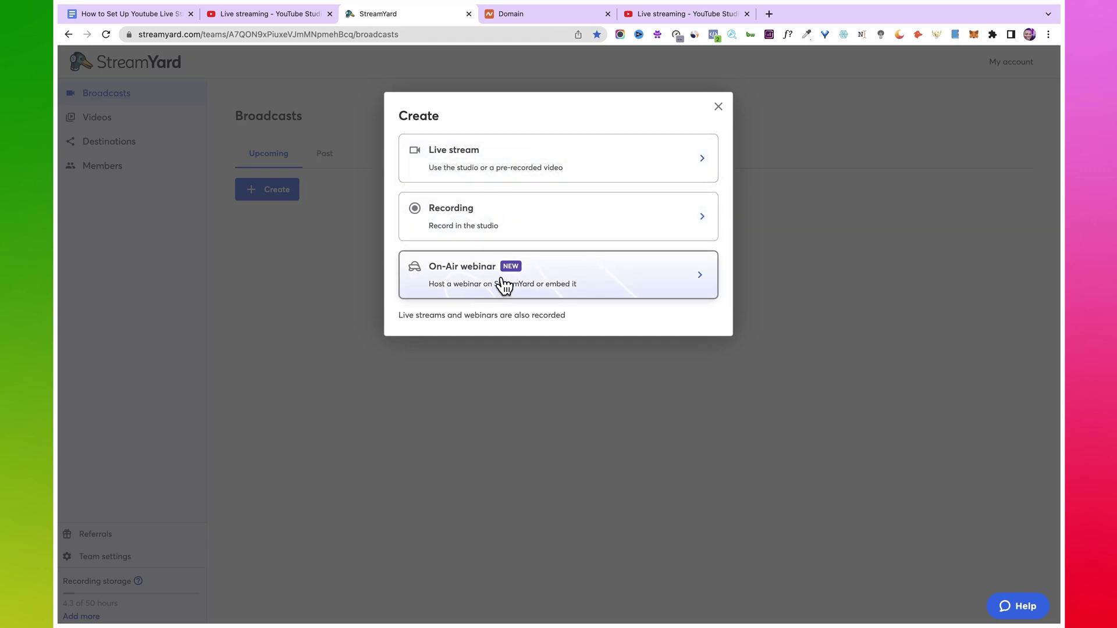
left_click(464, 178)
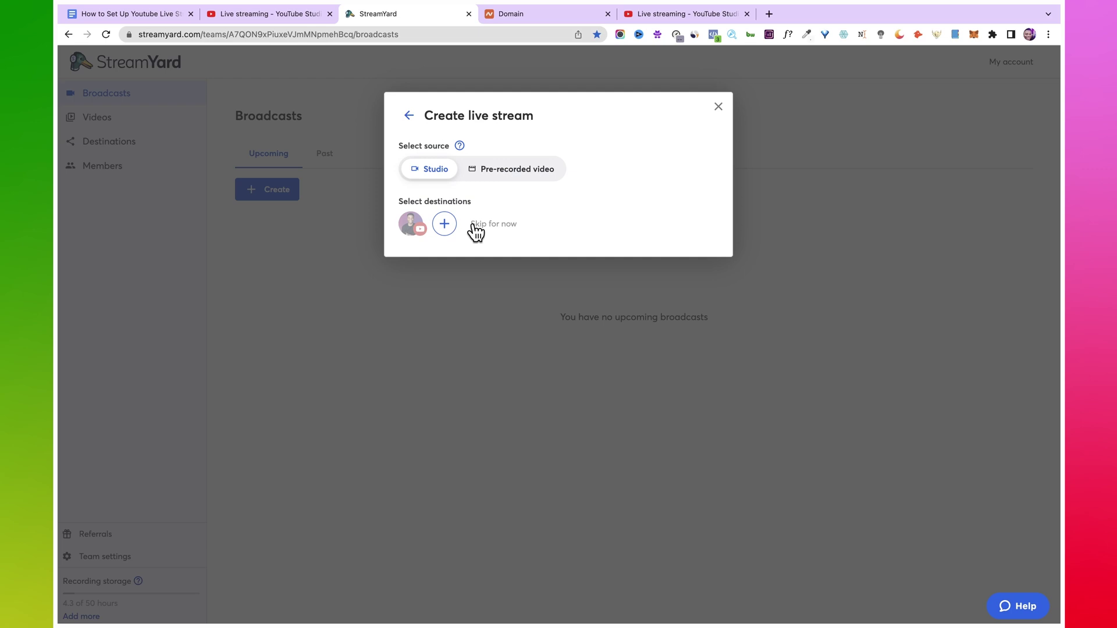
left_click(410, 225)
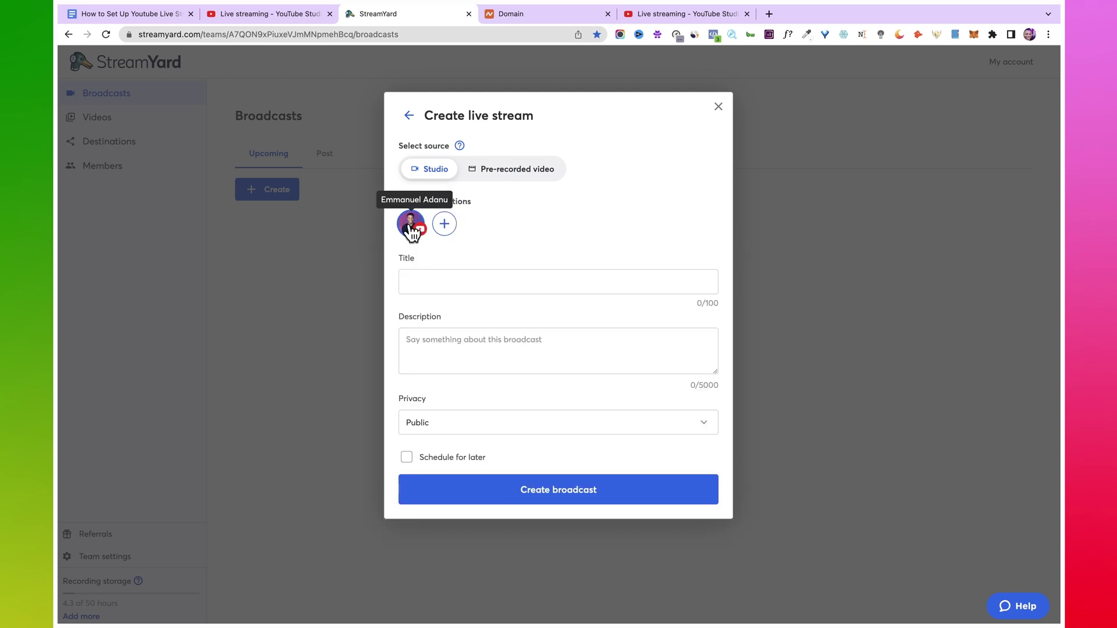
Paste 'How to Set Up Youtube Live Stream with Streamyard | 2023' as title and description; set Unlisted.
left_click(495, 284)
type("How to Set Up Youtube Live Stream with Streamyard | 2023")
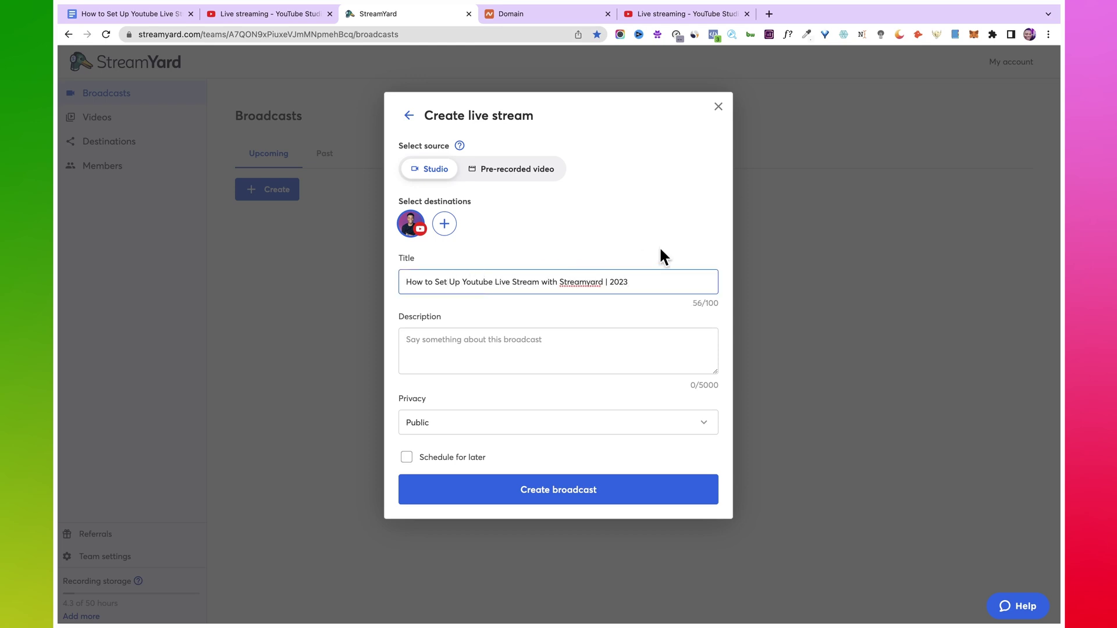
left_click(515, 348)
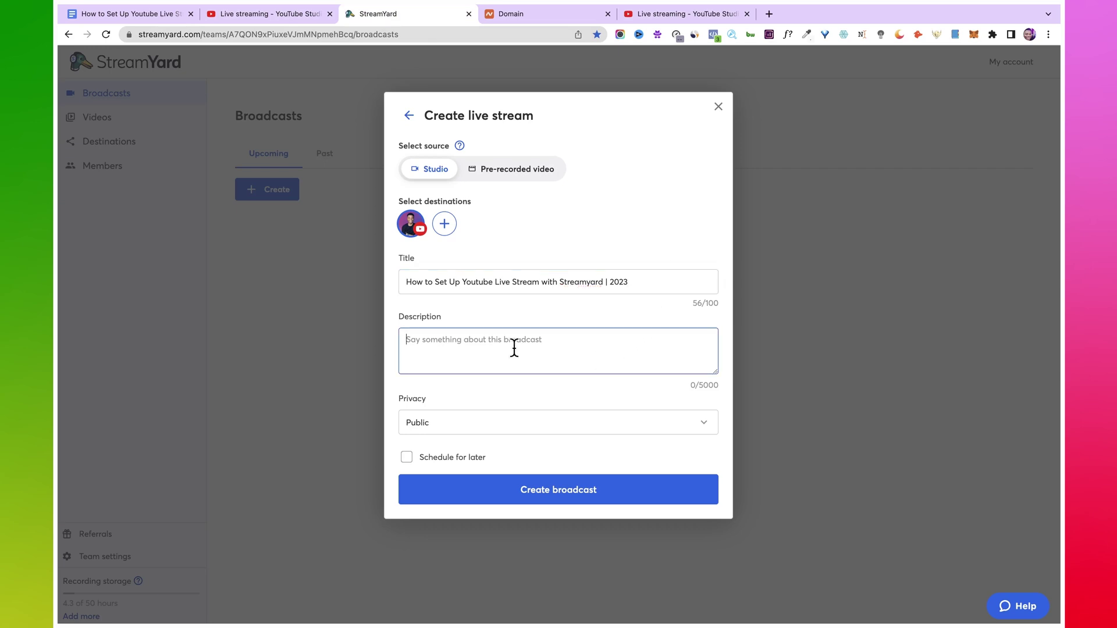
type("How to Set Up Youtube Live Stream with Streamyard | 2023")
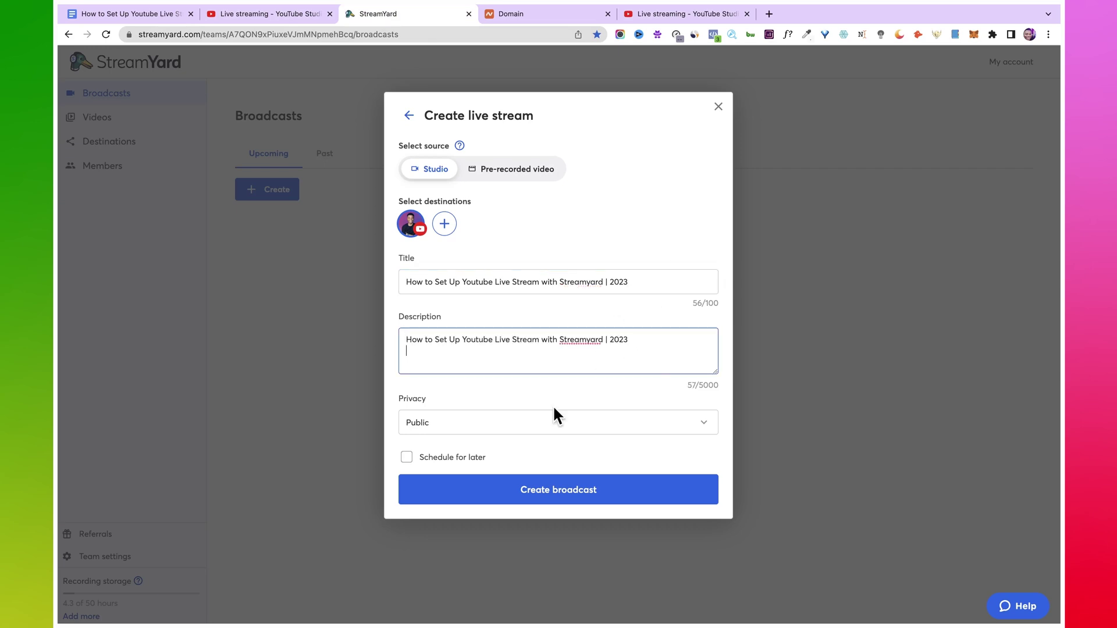
left_click(446, 417)
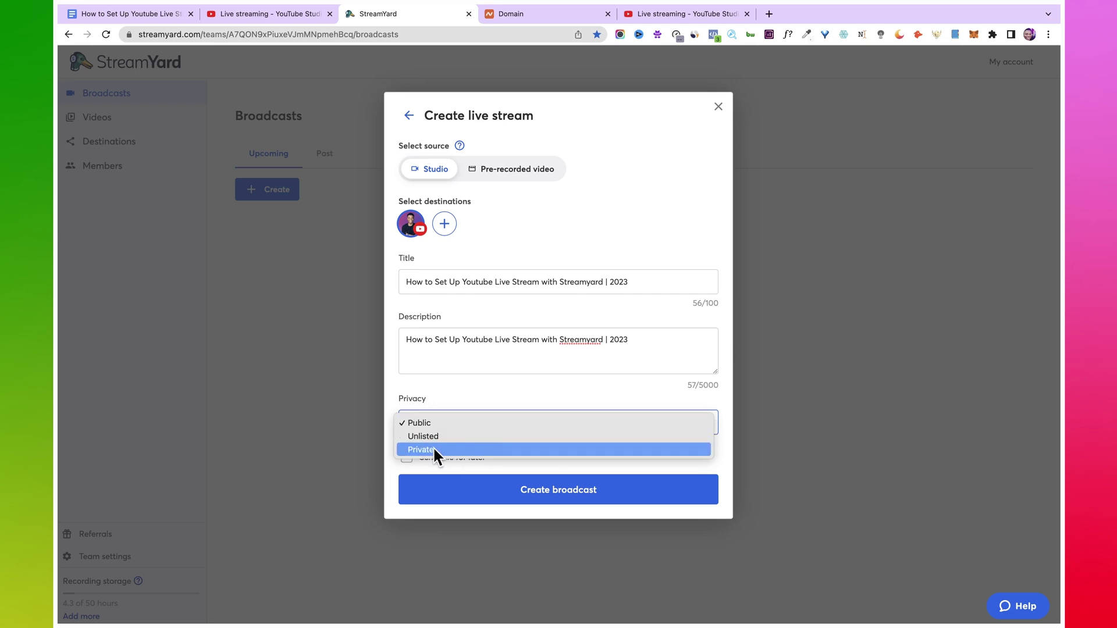
left_click(419, 437)
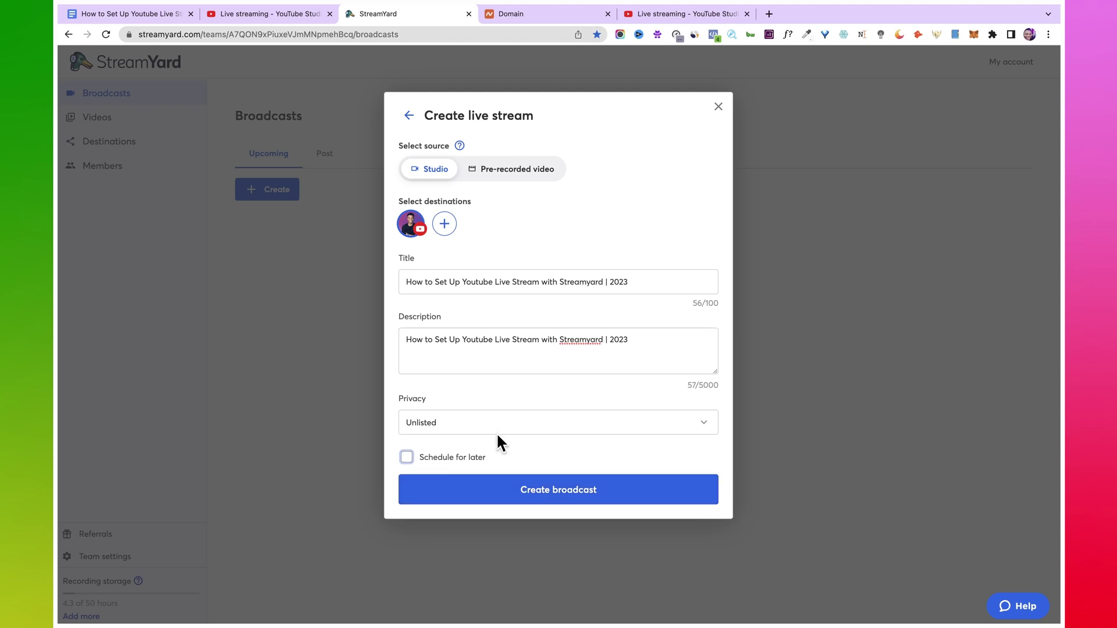
left_click(409, 458)
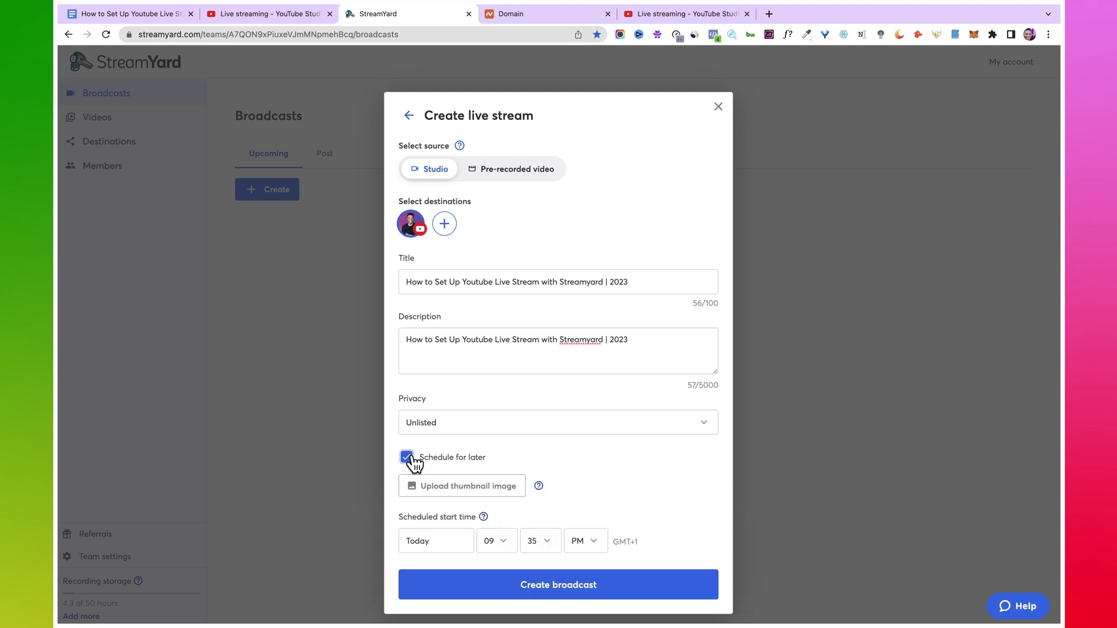
left_click(499, 491)
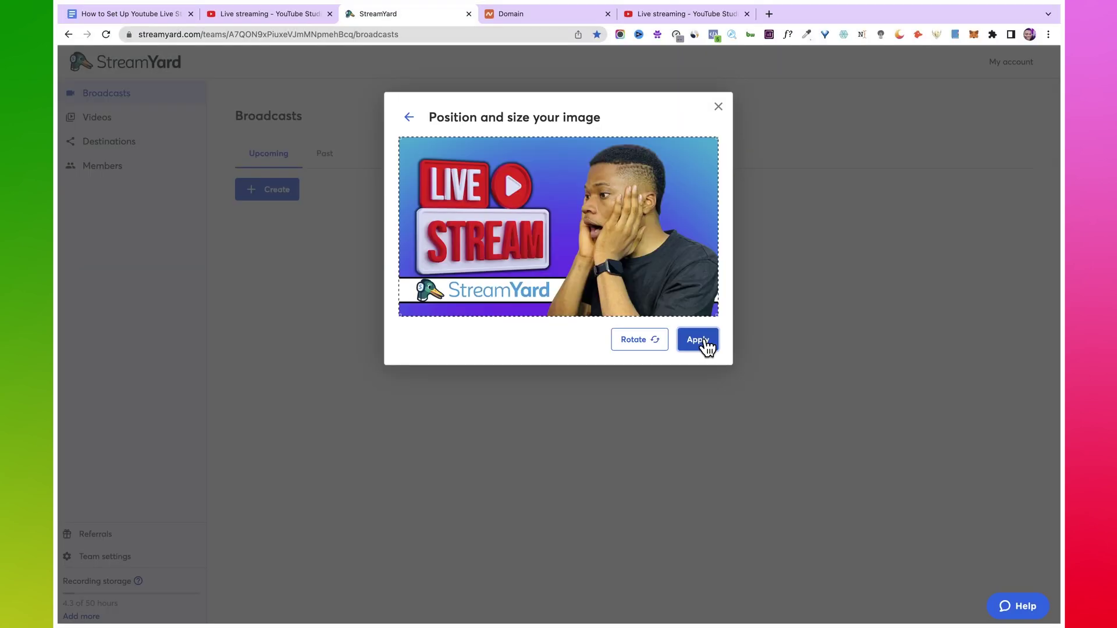
left_click(701, 343)
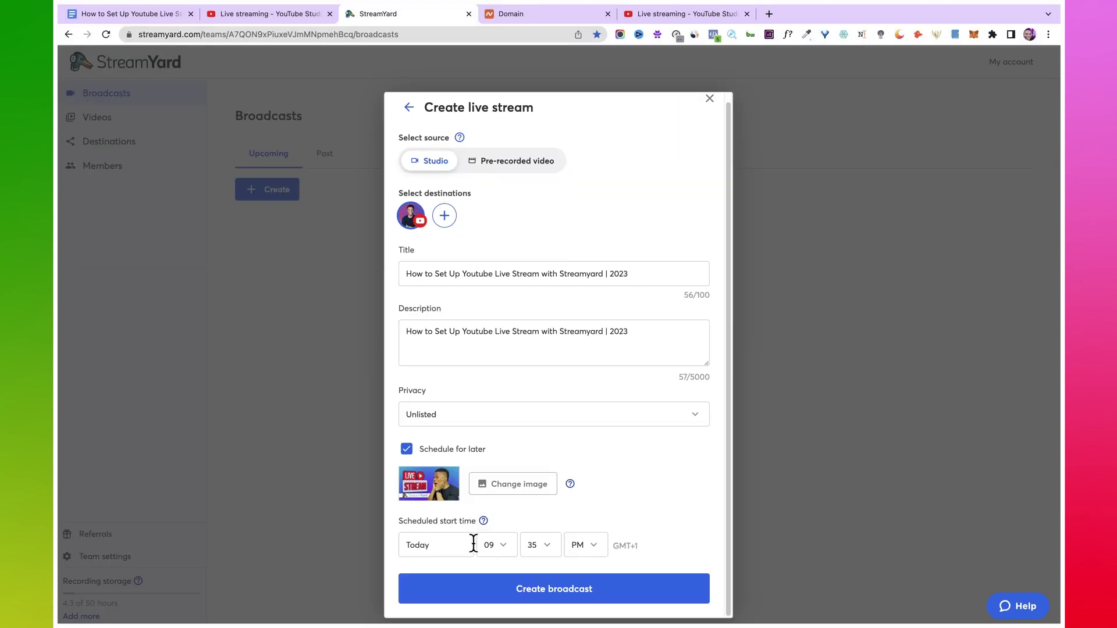
left_click(601, 587)
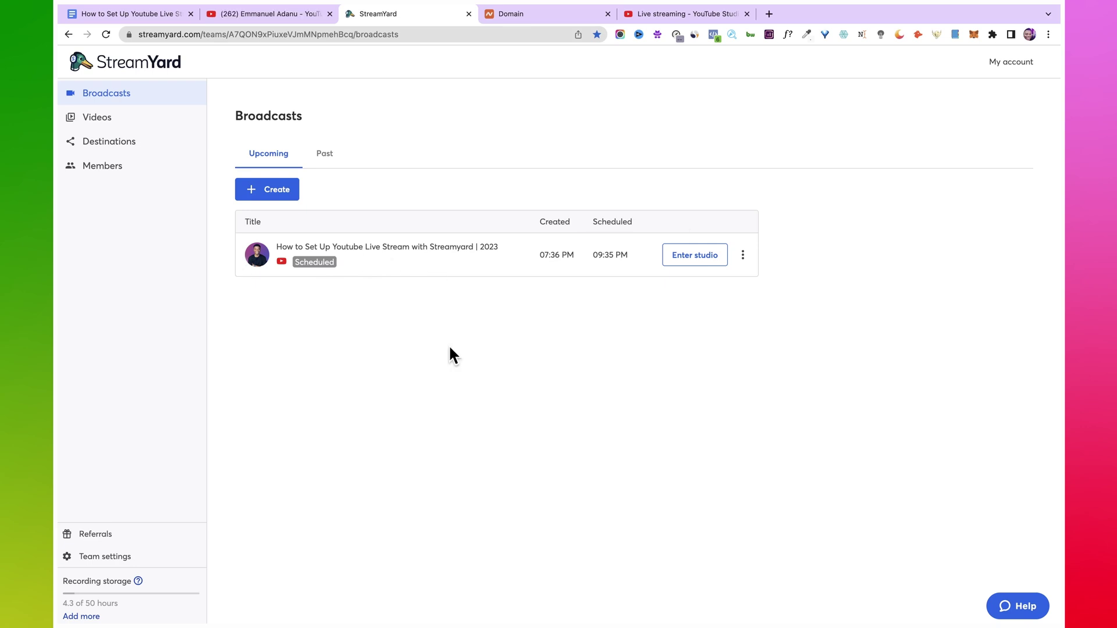
In YouTube Studio, choose Go live for a later date using streaming software.
left_click(291, 15)
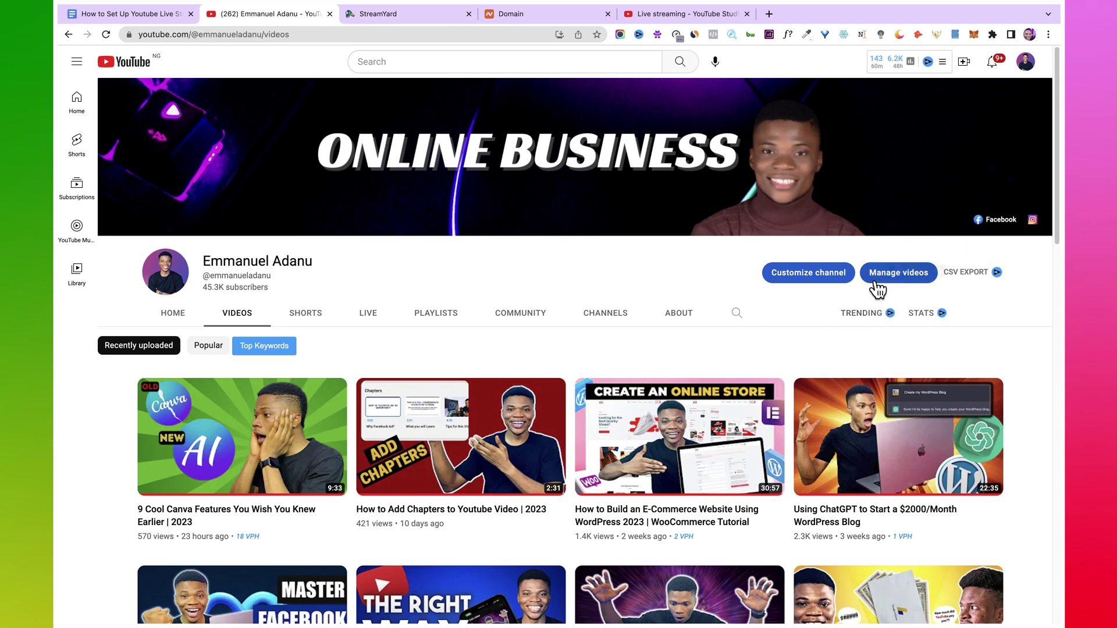
left_click(963, 62)
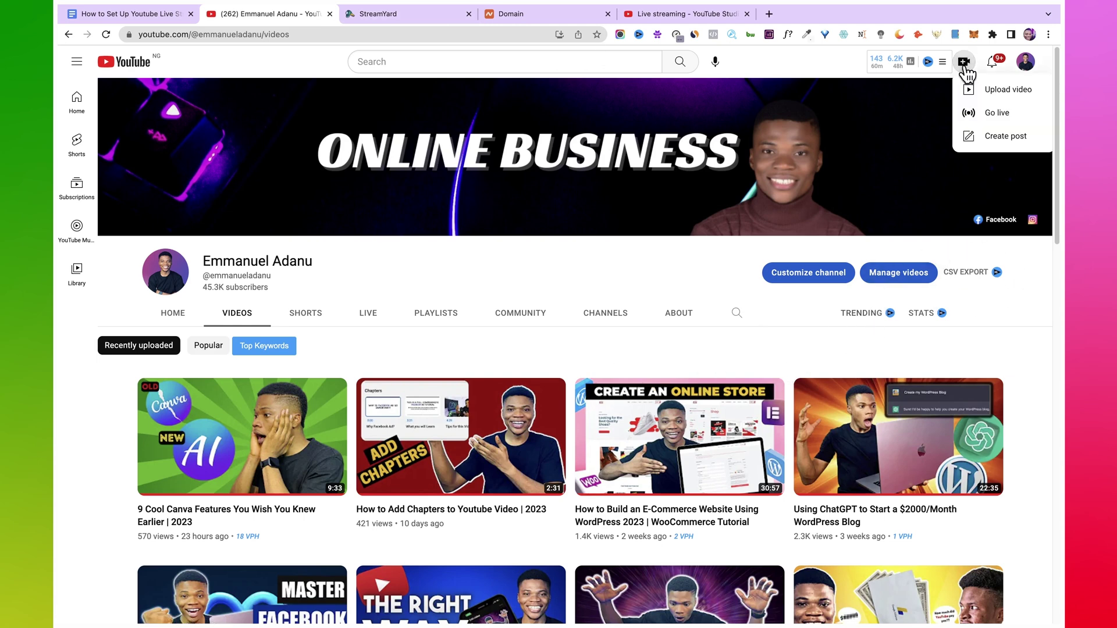
left_click(1001, 121)
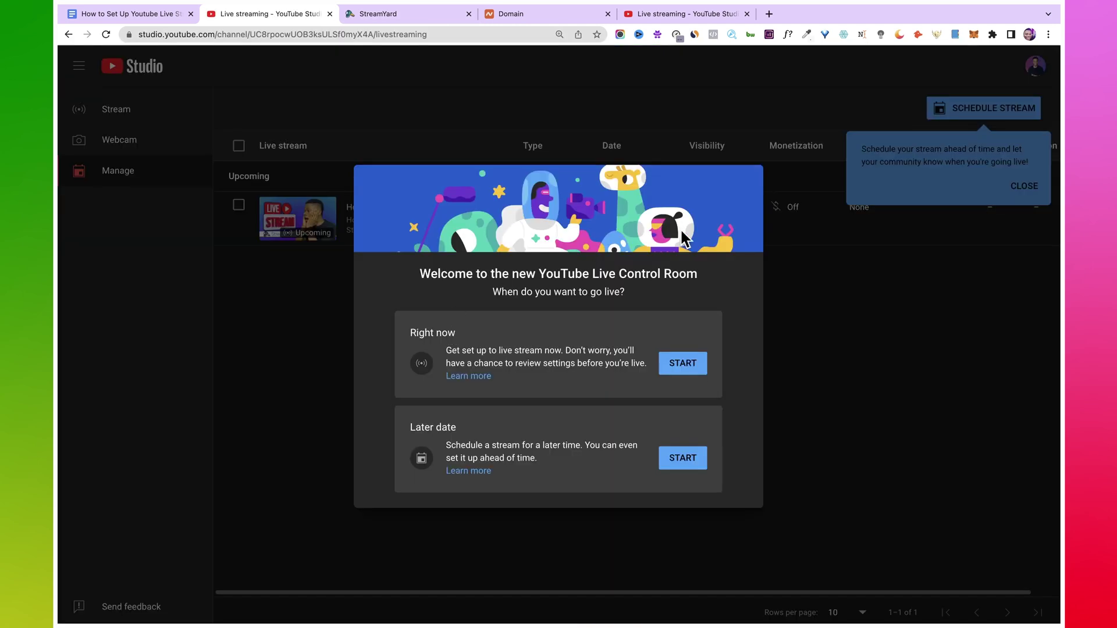
left_click(686, 461)
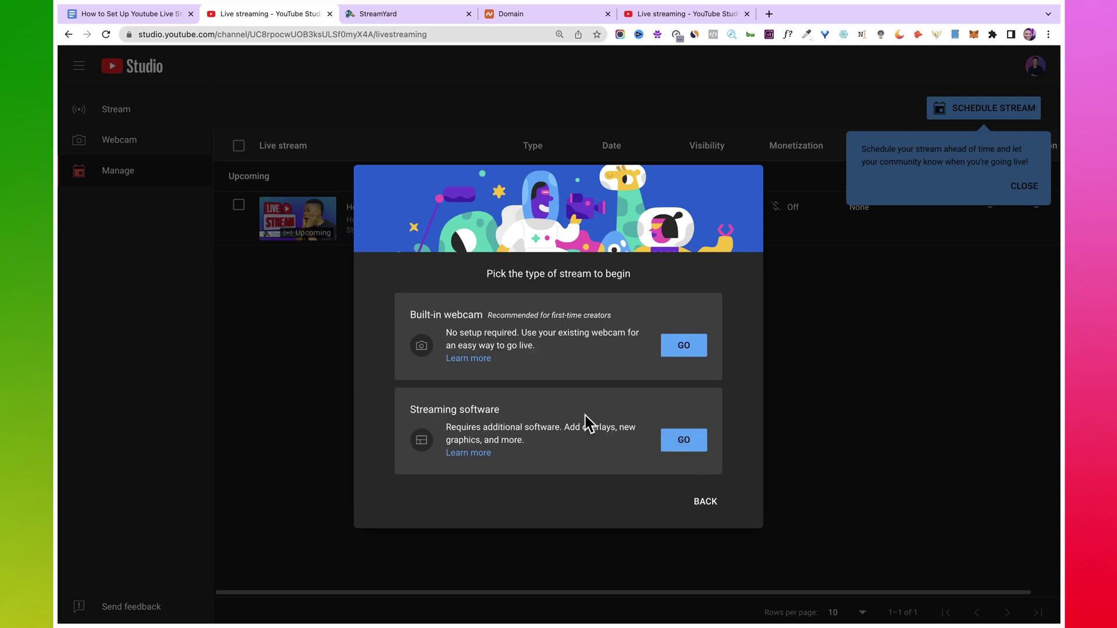
left_click(693, 447)
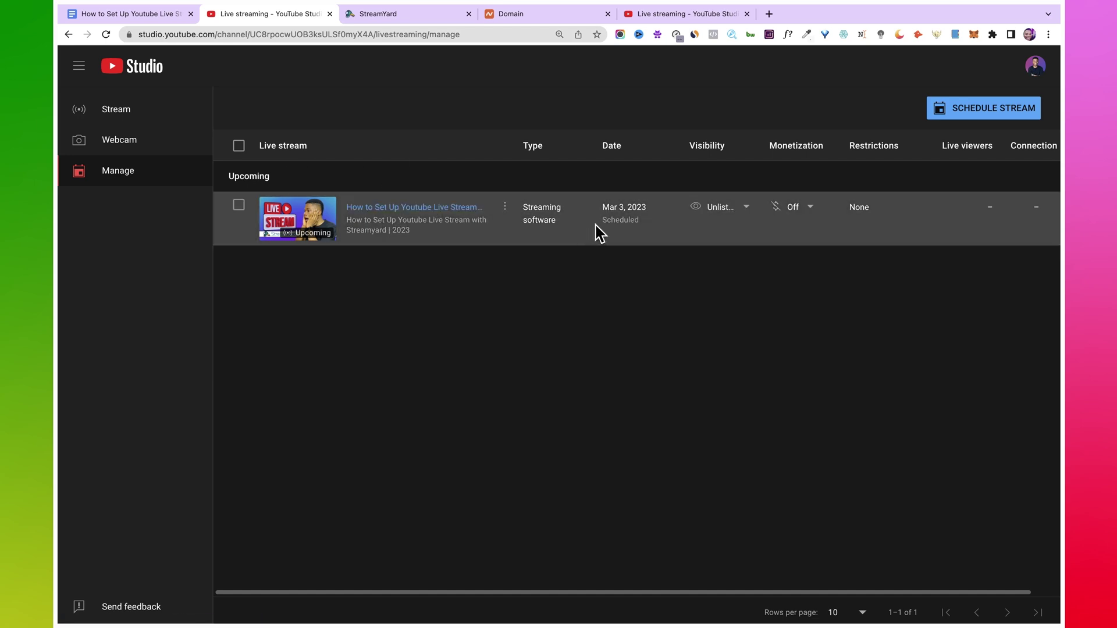
Open the scheduled stream and enable Auto-stop.
left_click(456, 208)
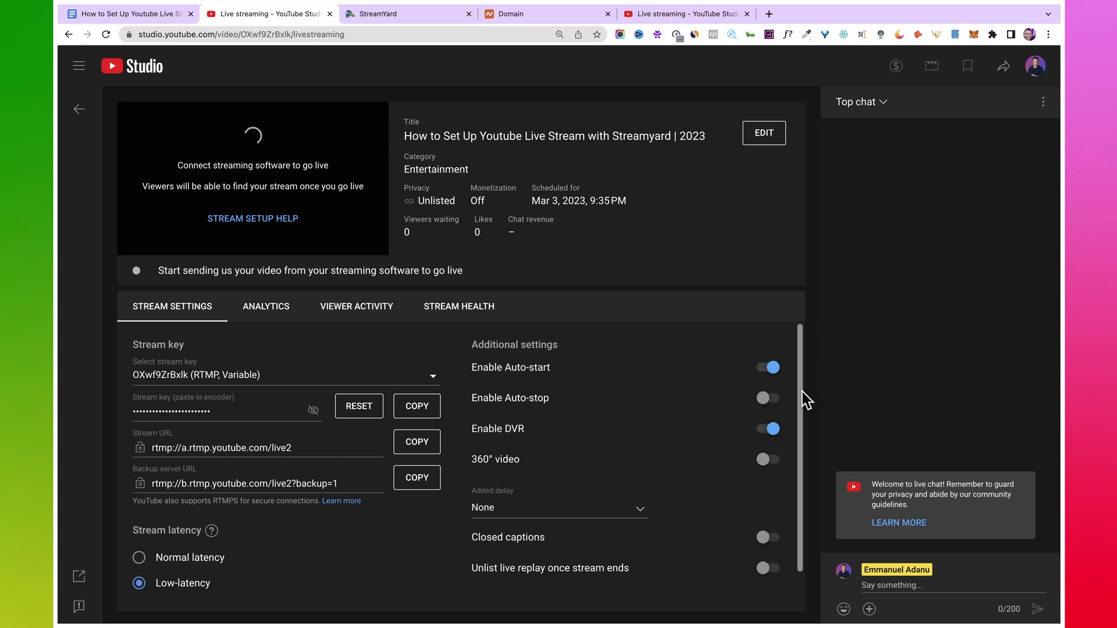
left_click(778, 401)
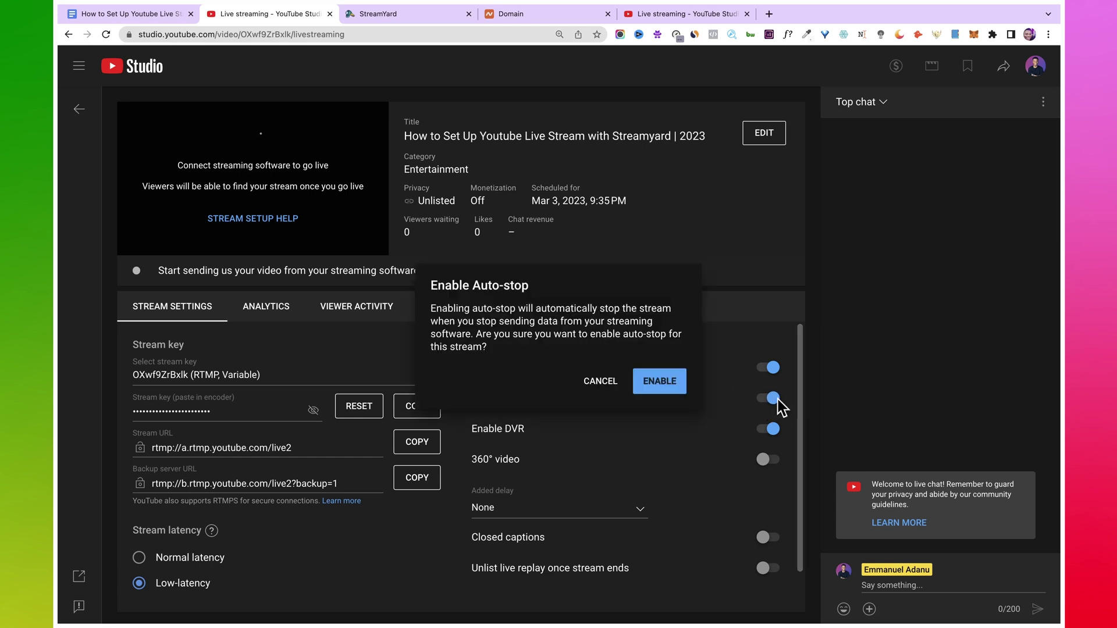
left_click(667, 383)
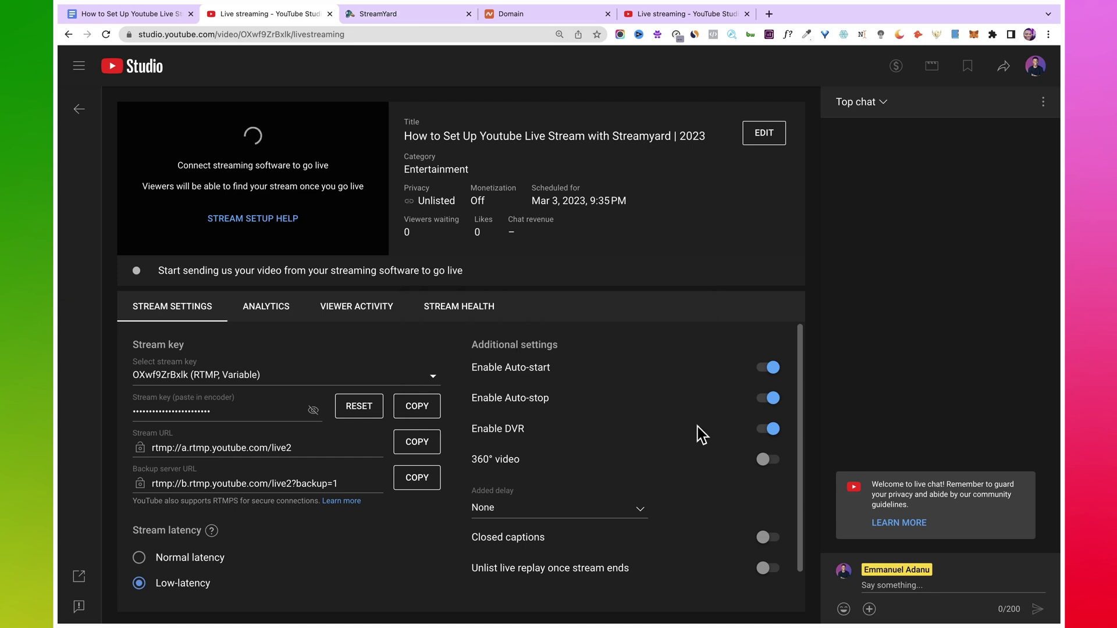
Keep the stream latency at Low-latency after trying Normal latency.
scroll(701, 435, "down", 1)
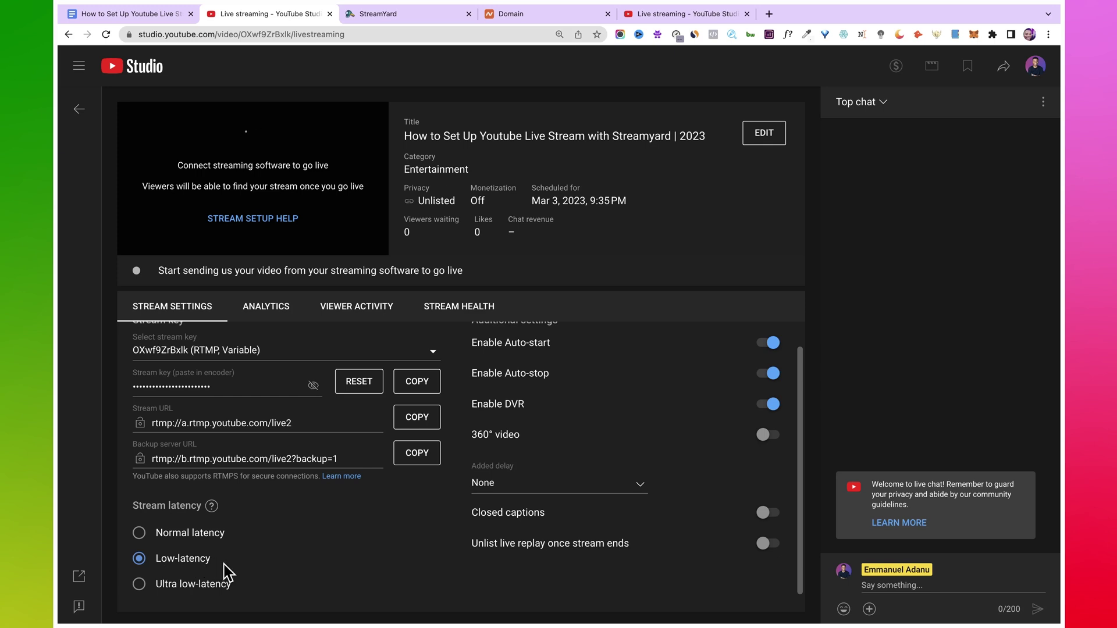
left_click(139, 534)
left_click(140, 559)
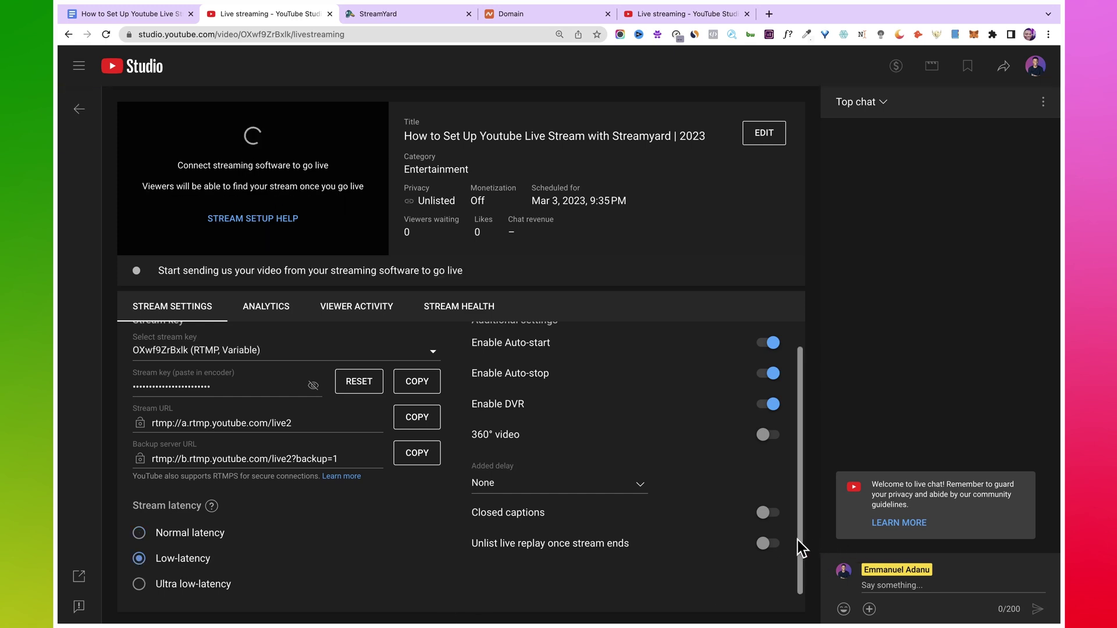
scroll(802, 547, "up", 2)
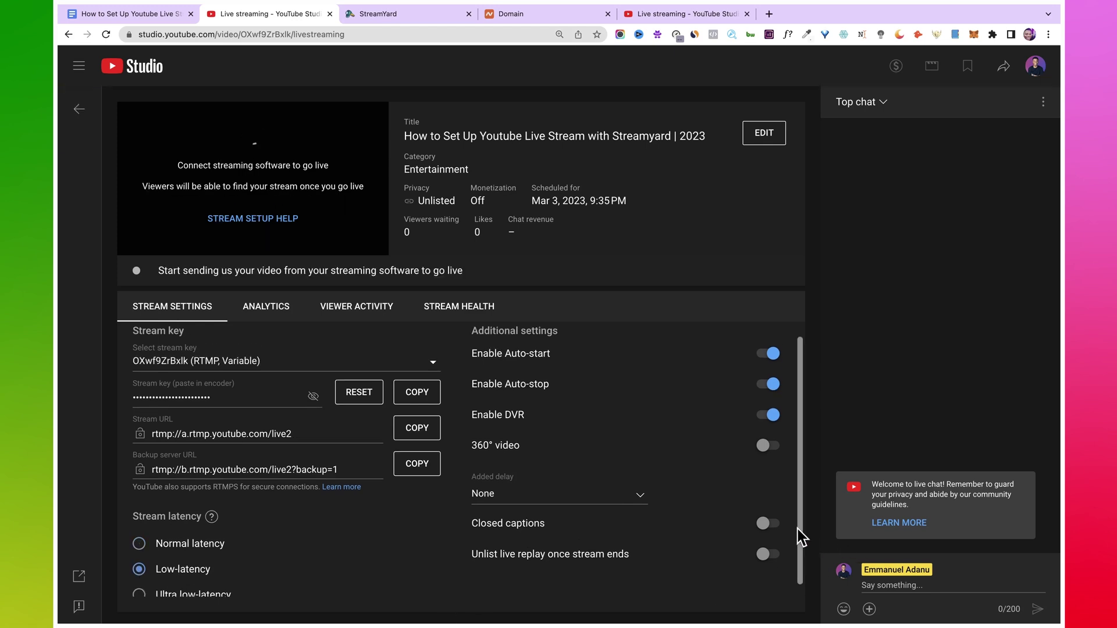
left_click(768, 141)
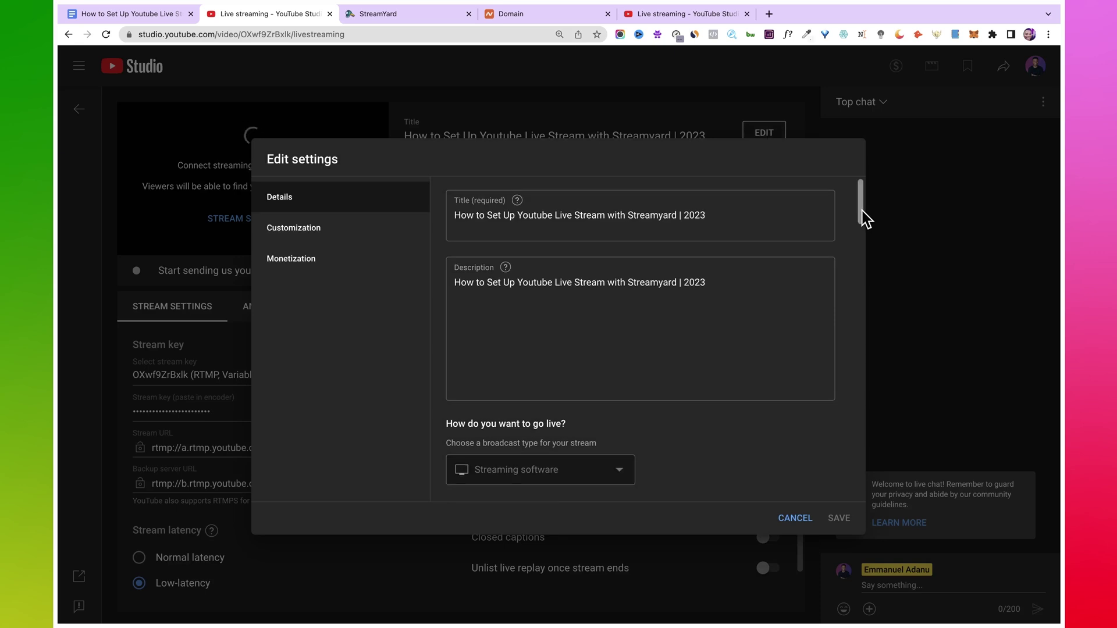
Keep the stream's visibility Unlisted after trying Public.
scroll(864, 211, "down", 1)
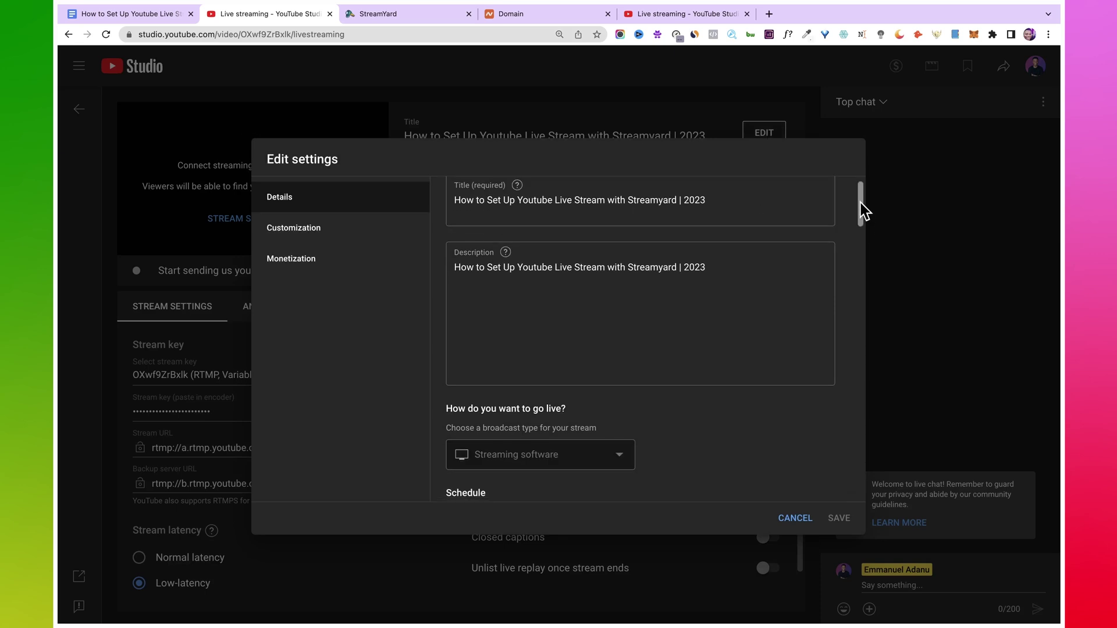
scroll(860, 210, "down", 1)
scroll(832, 239, "down", 3)
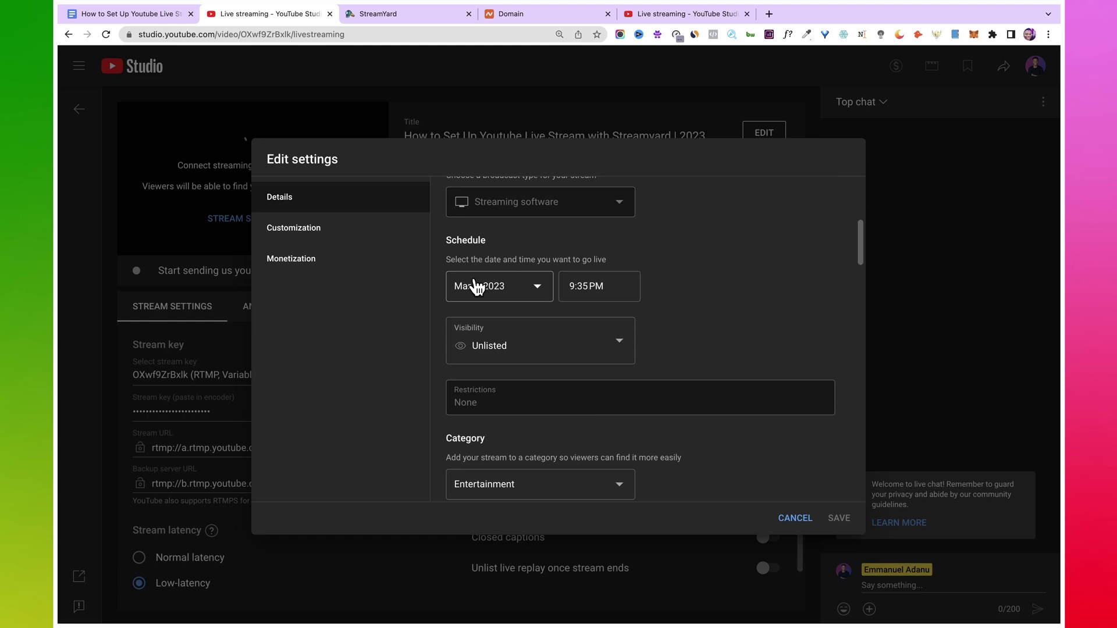
left_click_drag(864, 249, 863, 264)
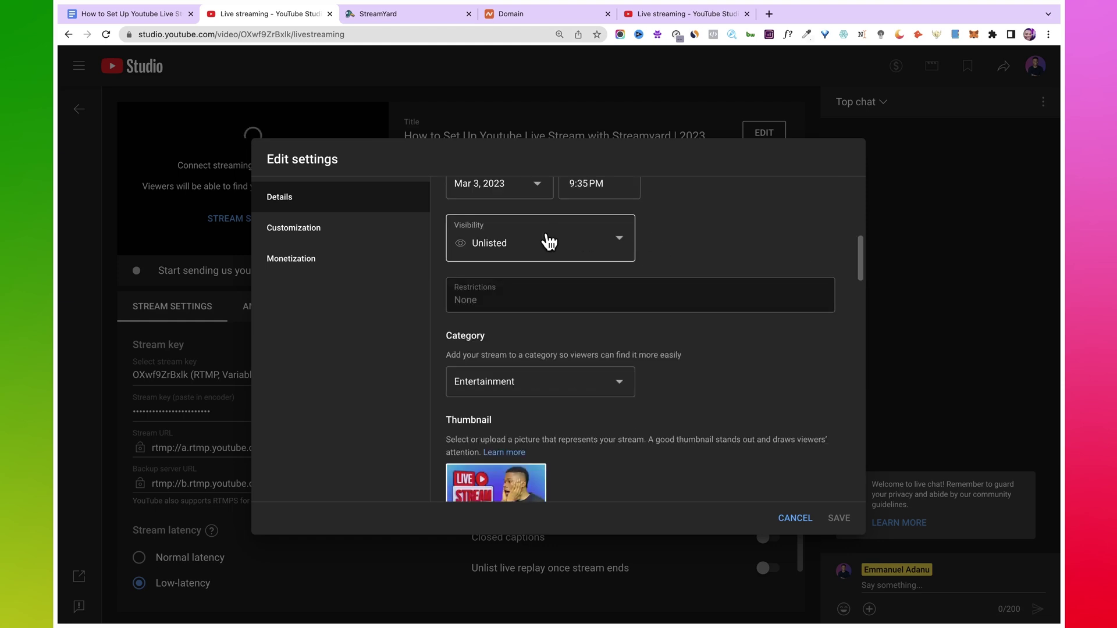
left_click(495, 252)
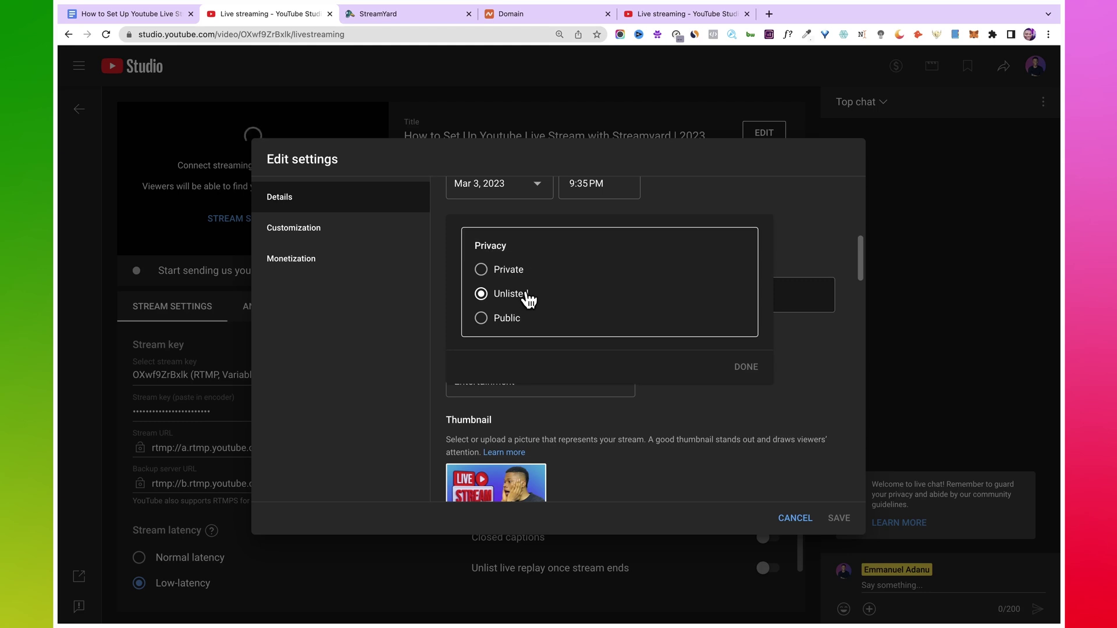
left_click(483, 318)
left_click(481, 294)
left_click(823, 385)
Leave Playlists empty and review the remaining details: not made for kids, English, Standard License.
left_click_drag(864, 274, 863, 297)
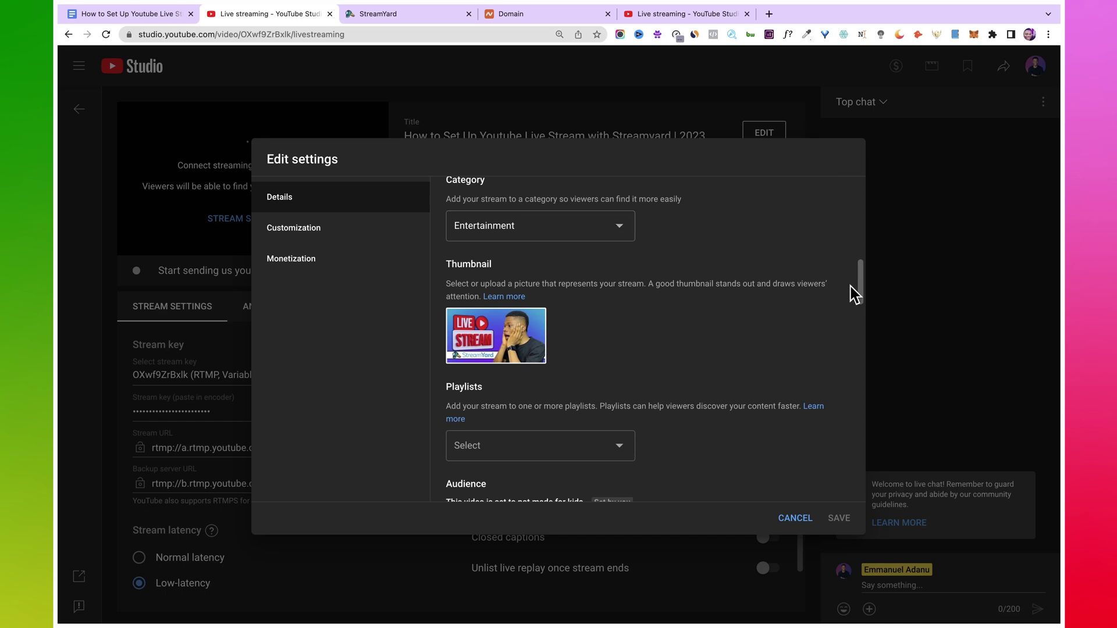
scroll(728, 264, "down", 2)
scroll(755, 270, "down", 3)
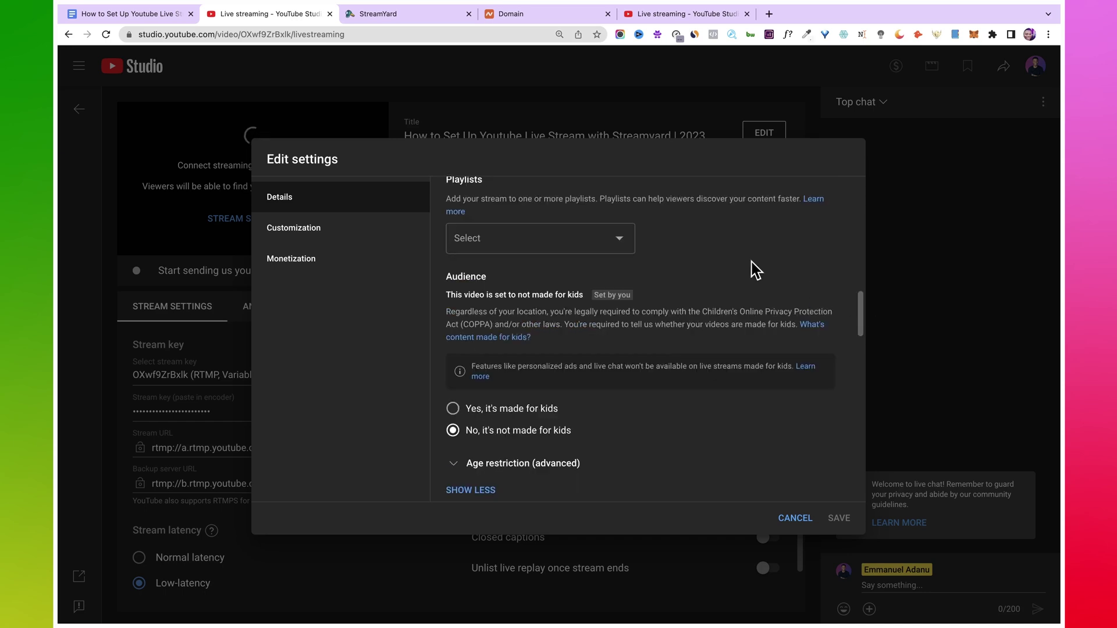
left_click(592, 252)
left_click(744, 257)
left_click_drag(861, 301, 862, 337)
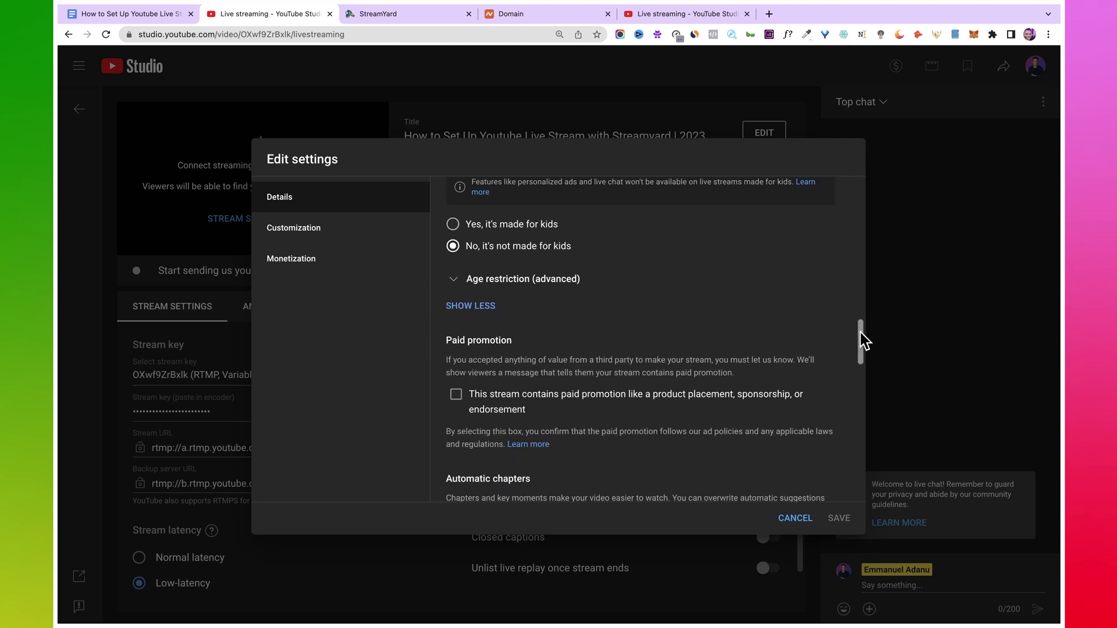
left_click_drag(862, 334, 860, 469)
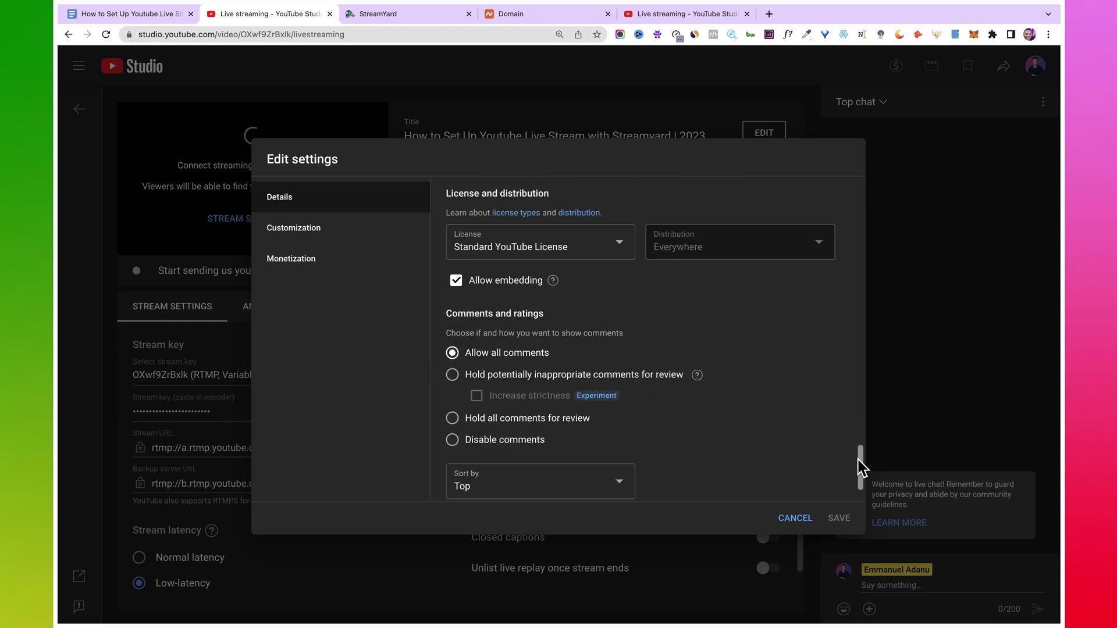
left_click_drag(860, 469, 462, 219)
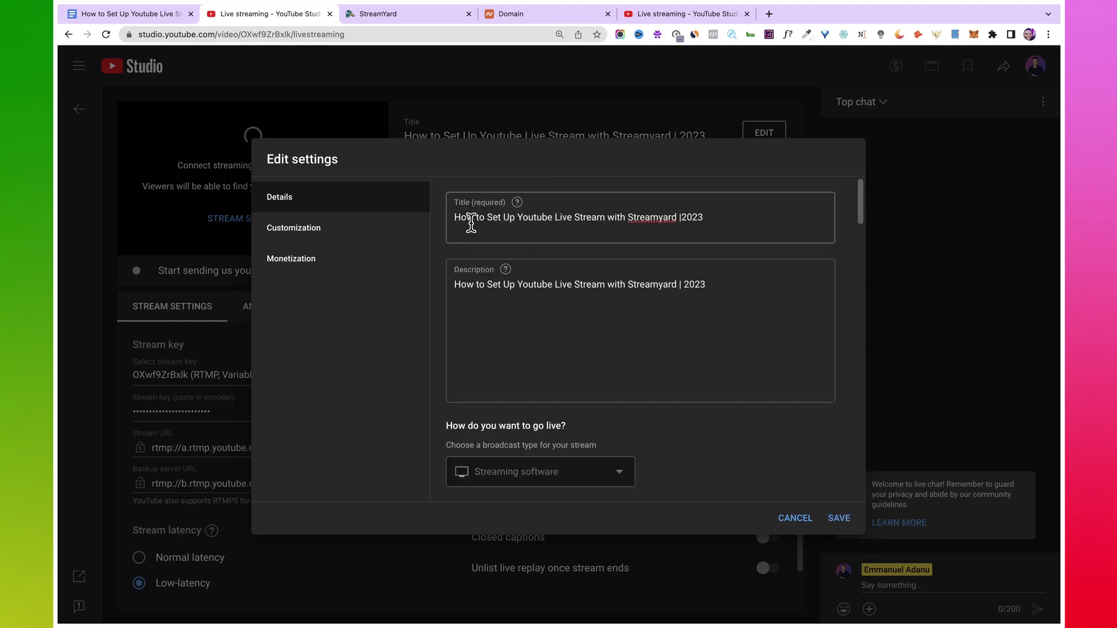
Review the stream's live chat customization settings.
left_click(321, 239)
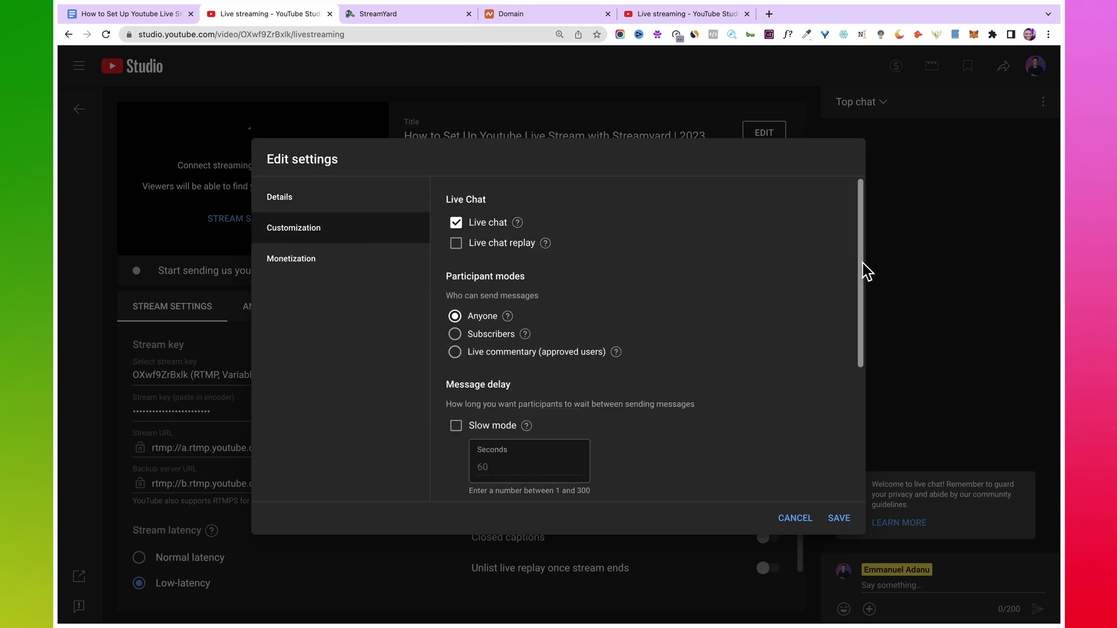
scroll(815, 274, "down", 2)
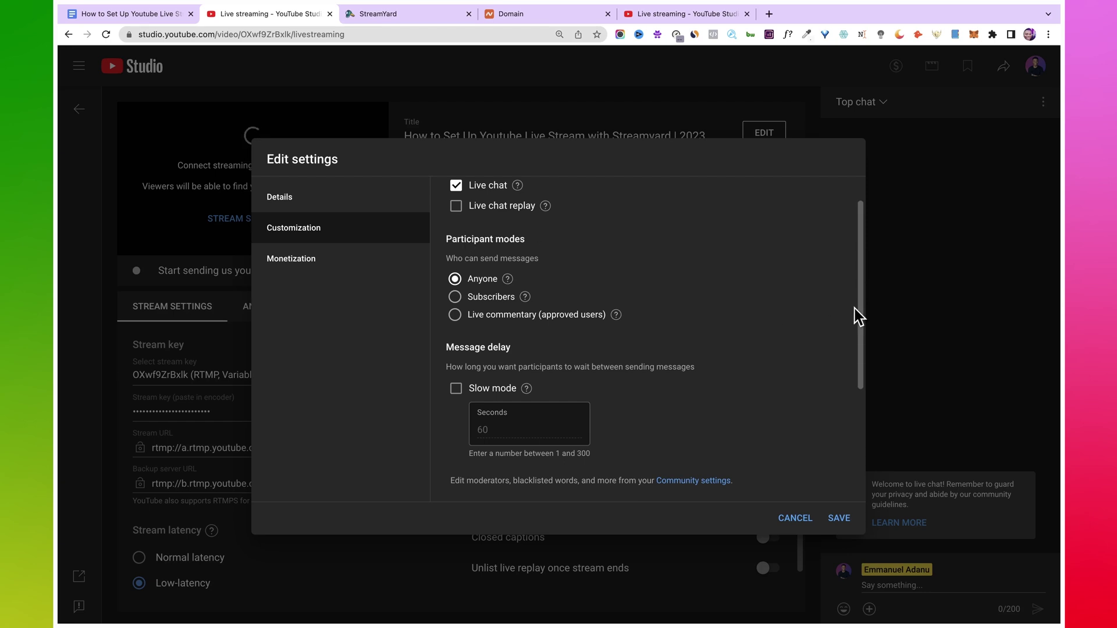
left_click_drag(862, 296, 861, 441)
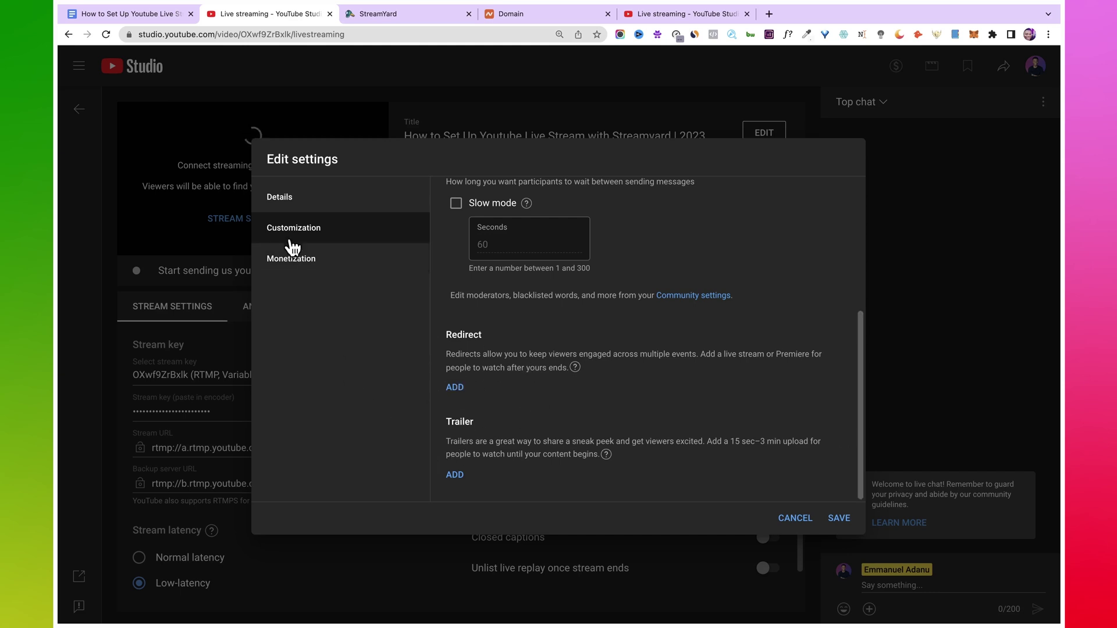
Turn monetization On, save the stream settings, and return to the live streaming Manage page.
left_click(293, 267)
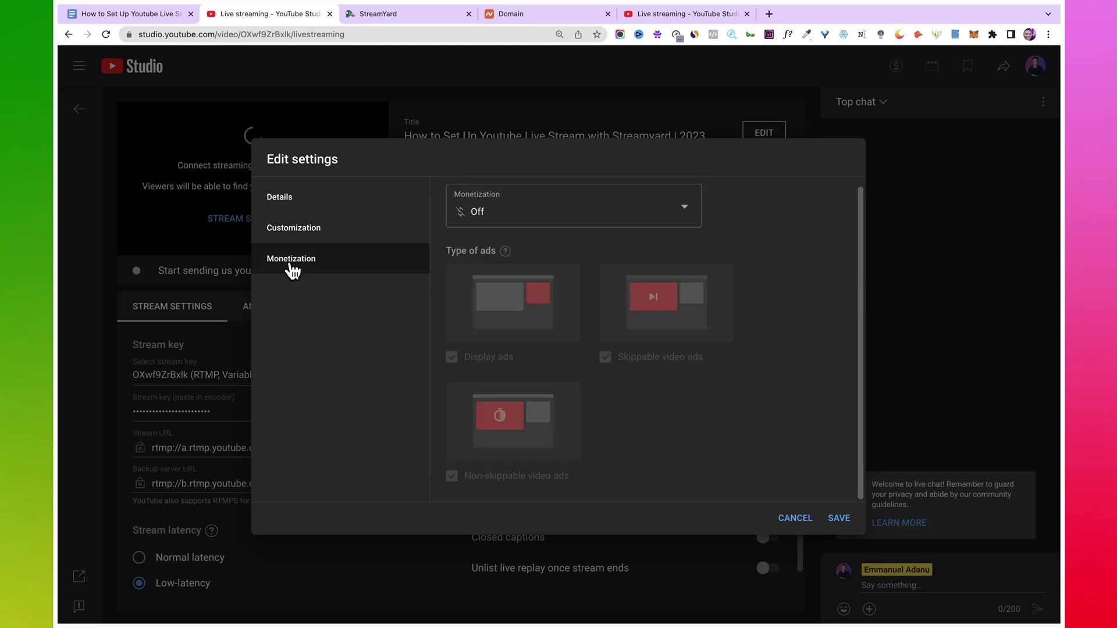
left_click(653, 213)
left_click(471, 205)
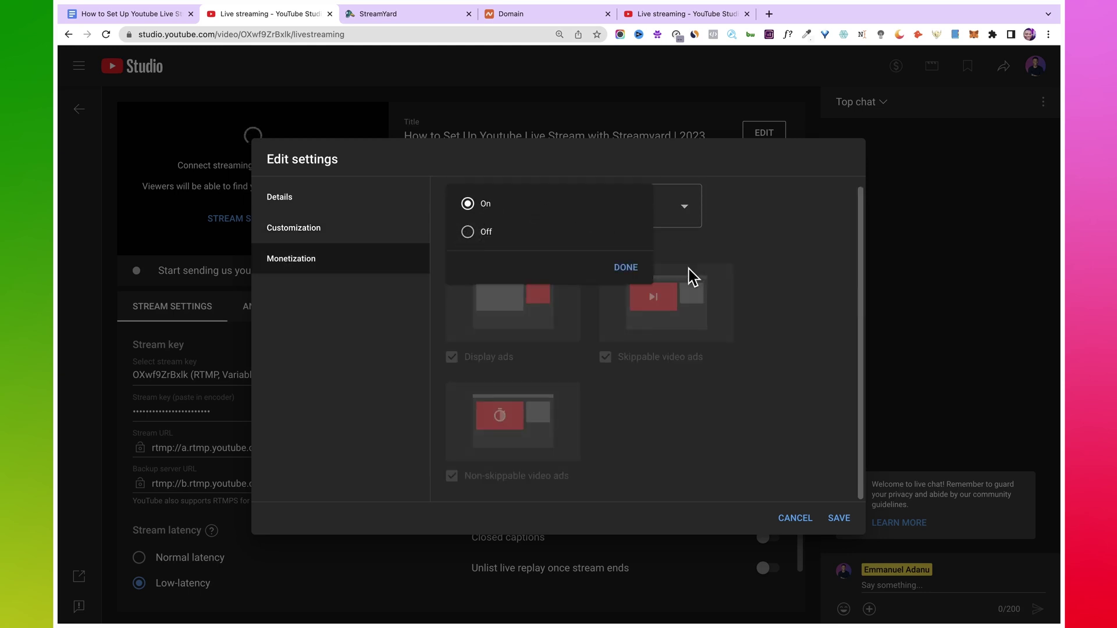
left_click(626, 269)
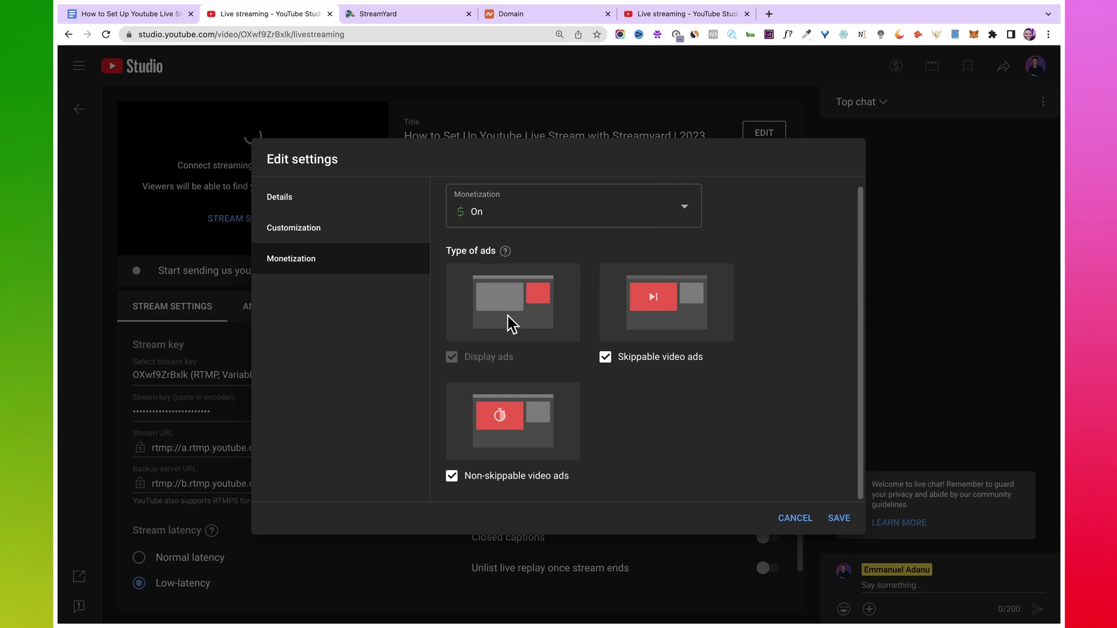
left_click(839, 519)
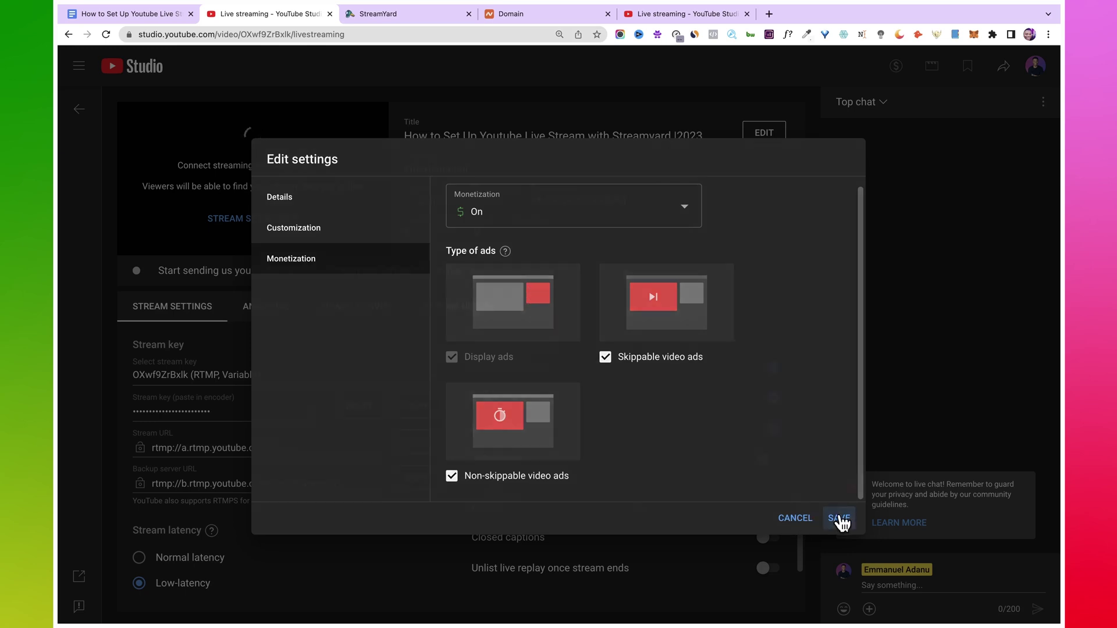
scroll(807, 469, "up", 1)
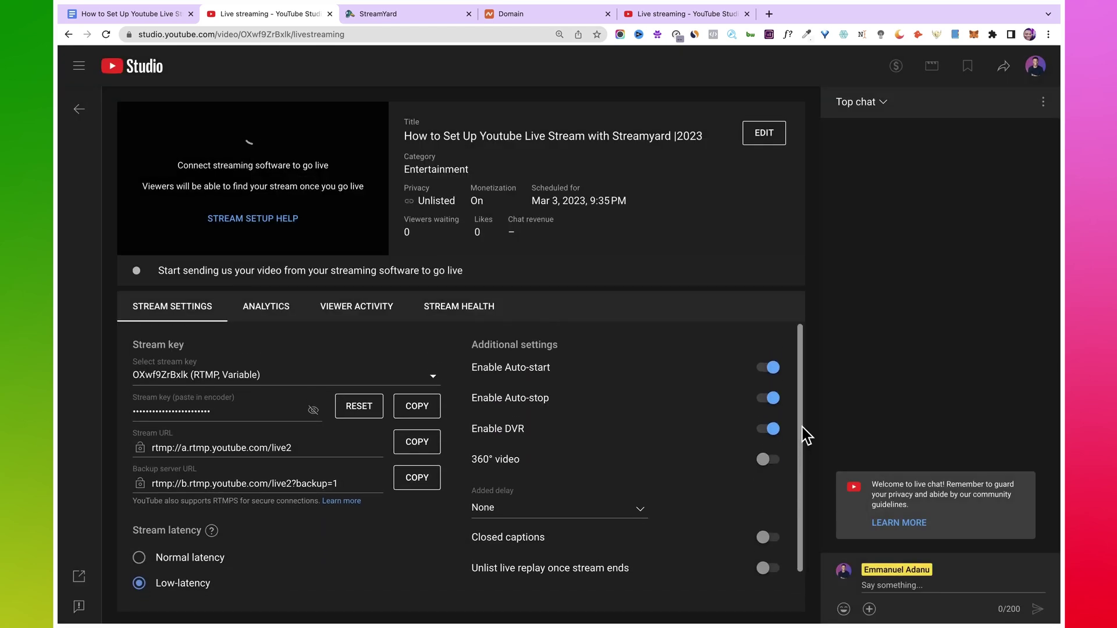
left_click(76, 101)
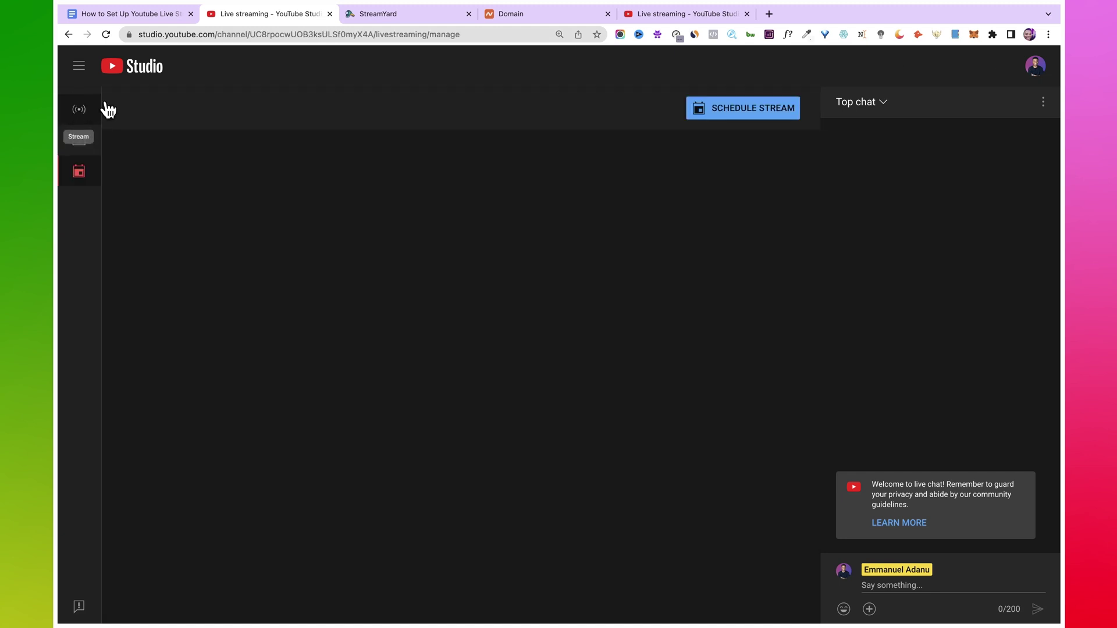
Enter the scheduled broadcast's studio and review Camera and Audio settings before the mic check.
left_click(374, 12)
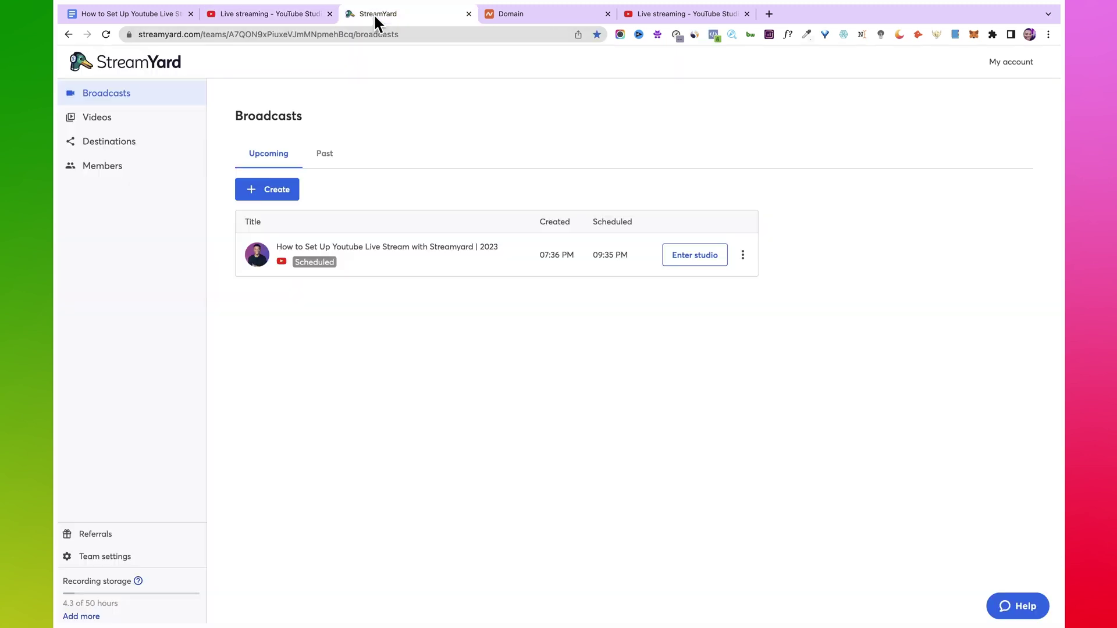
left_click(697, 265)
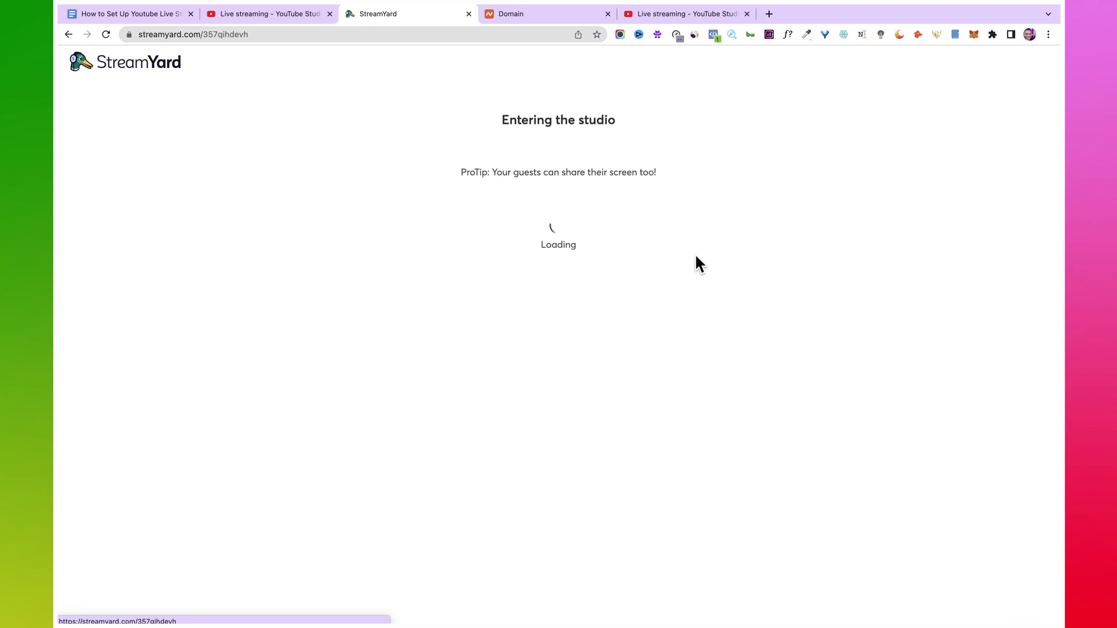
left_click_drag(581, 338, 407, 342)
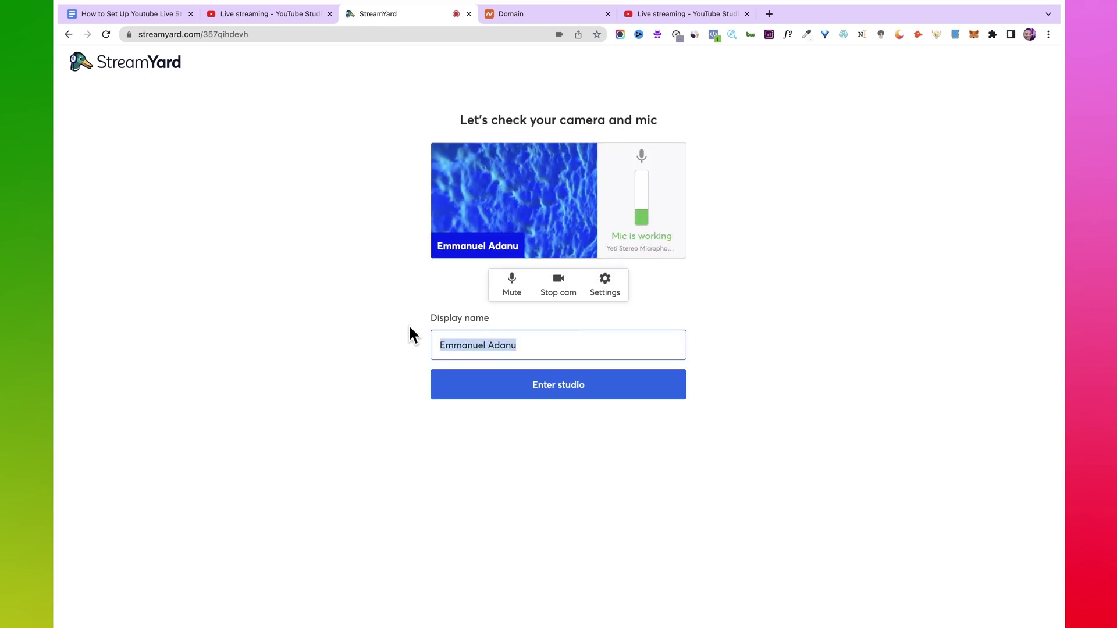
left_click(411, 334)
left_click(605, 284)
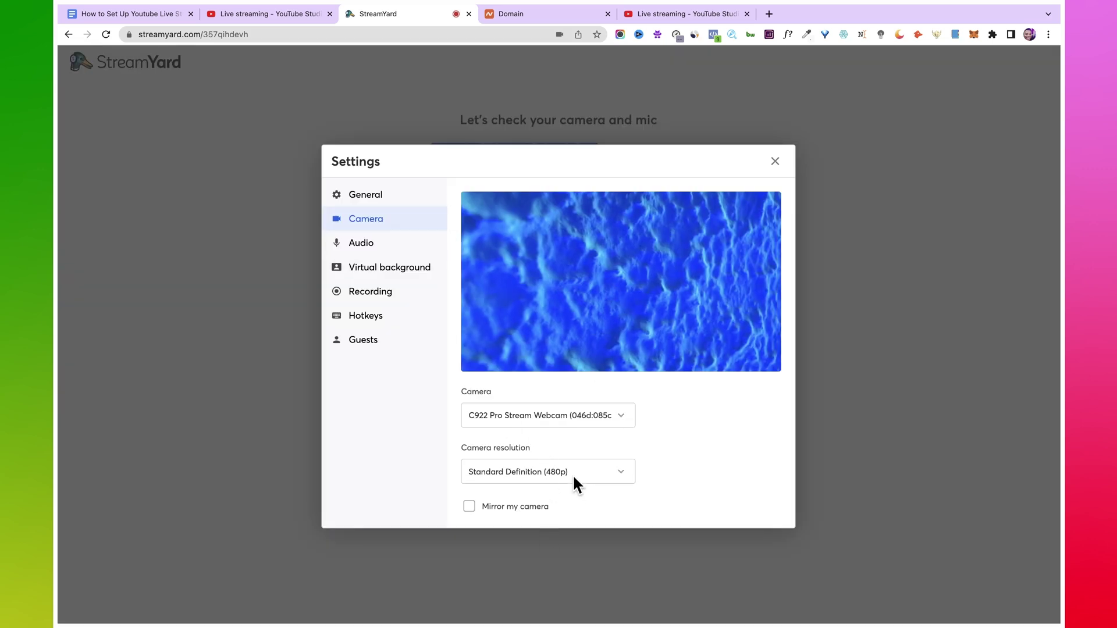
left_click(368, 244)
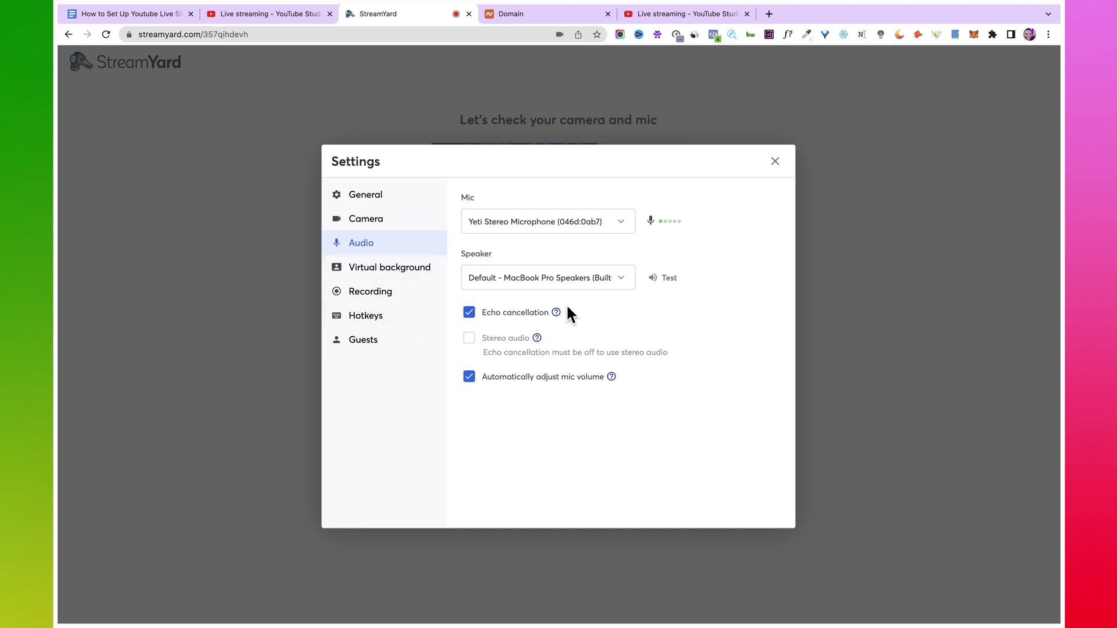
left_click(775, 161)
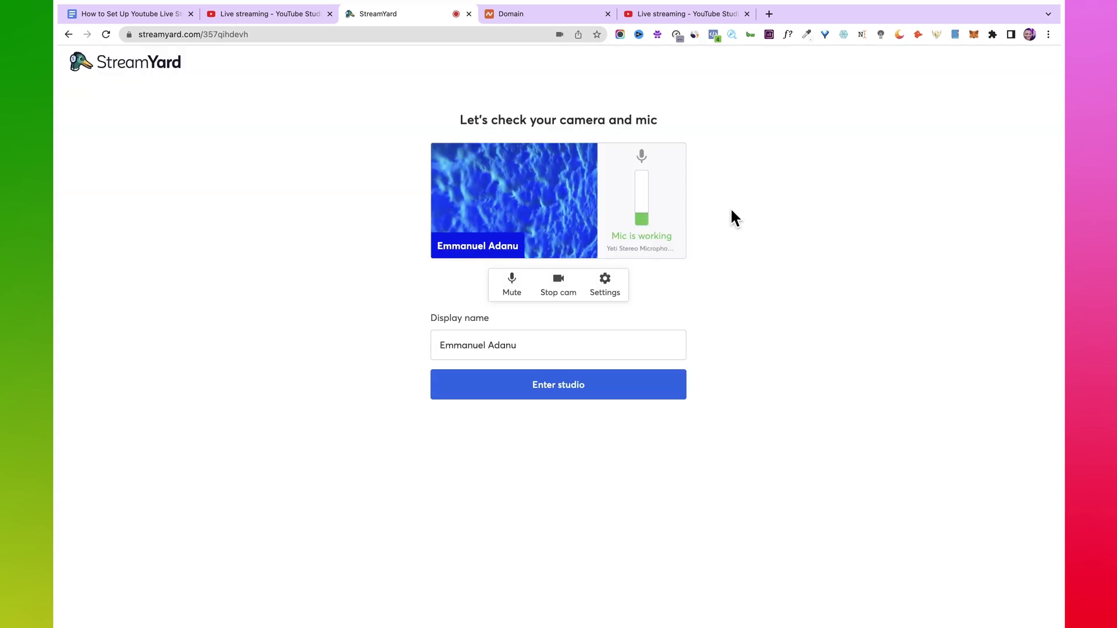
Enter the scheduled broadcast's studio, check the Present options, and copy the guest invite link.
left_click(586, 391)
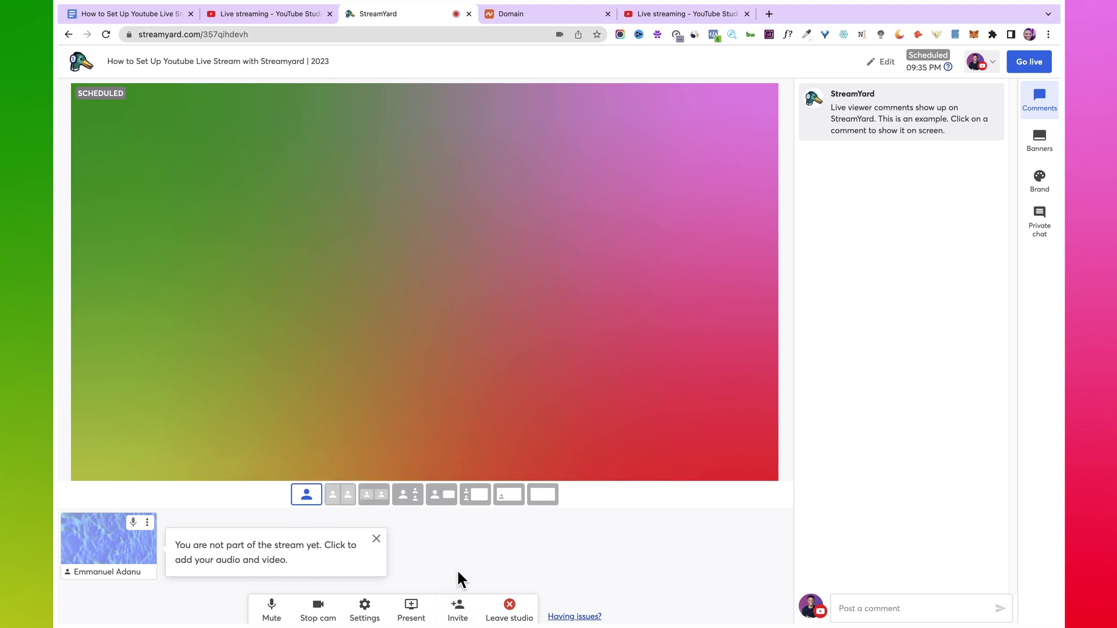
left_click(413, 607)
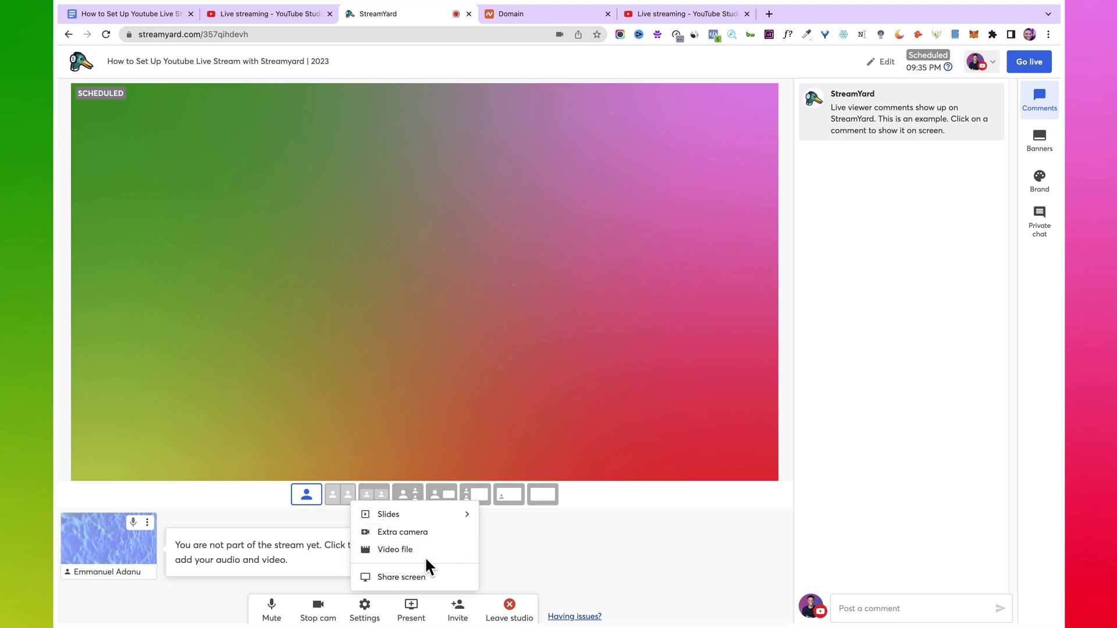
left_click(520, 550)
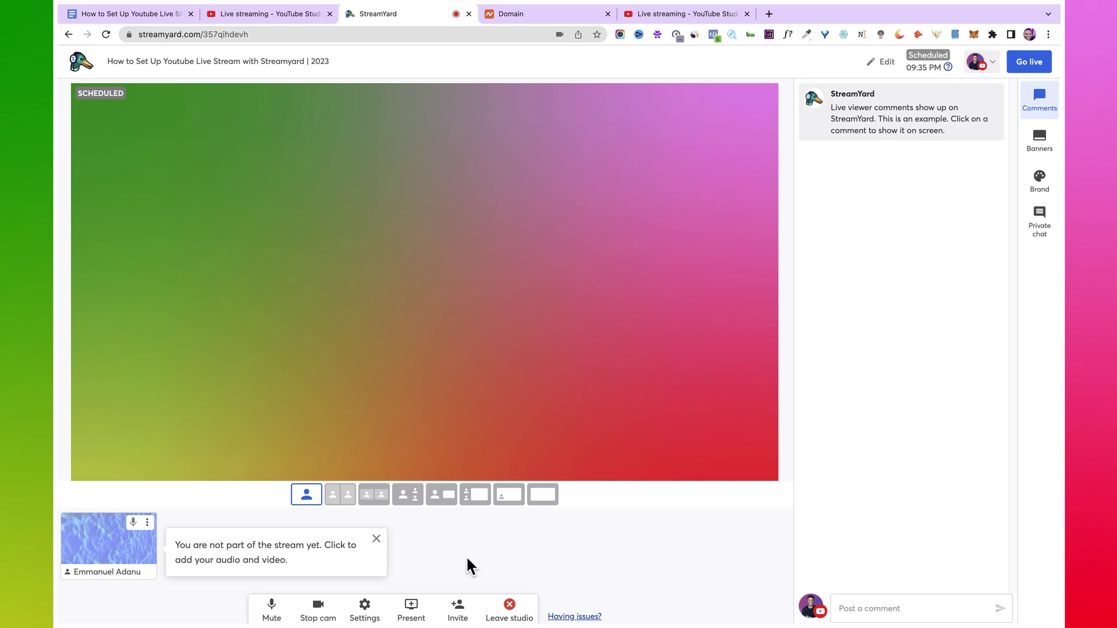
left_click(458, 608)
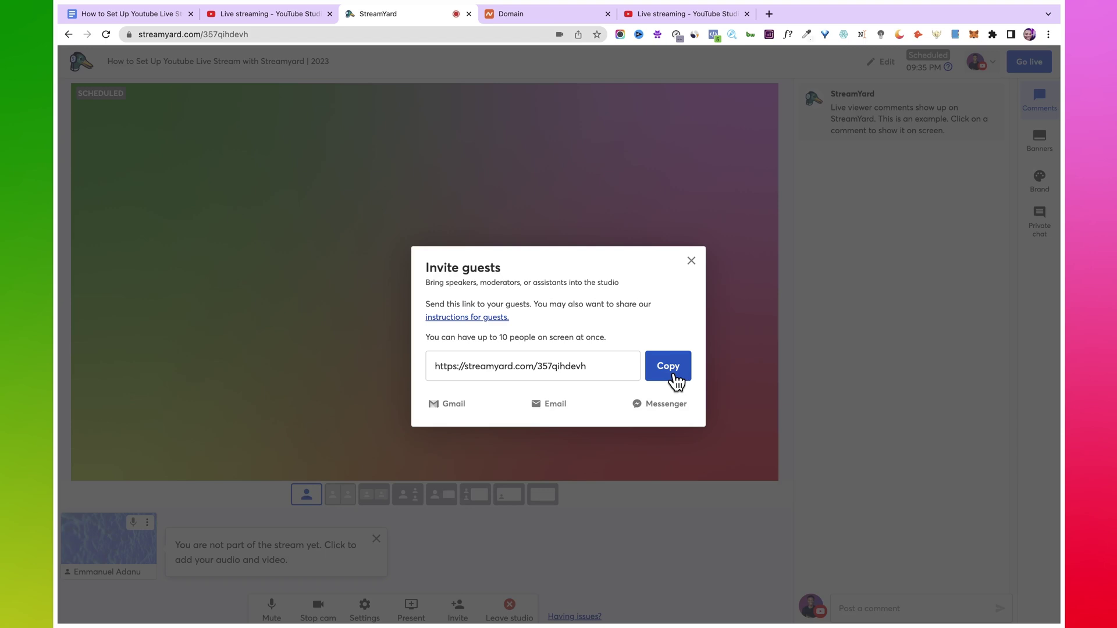
left_click(673, 376)
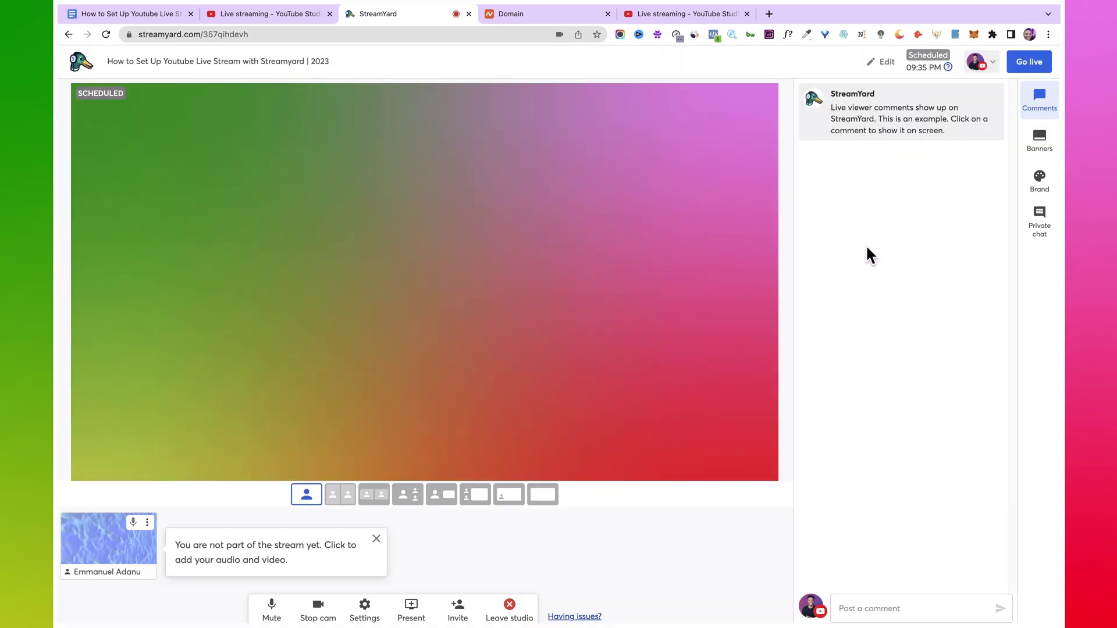
Review Brand 1's settings: colour #0021f5, Classic theme, logo, overlays, 0:30 Countdown clip, backgrounds.
left_click(1051, 185)
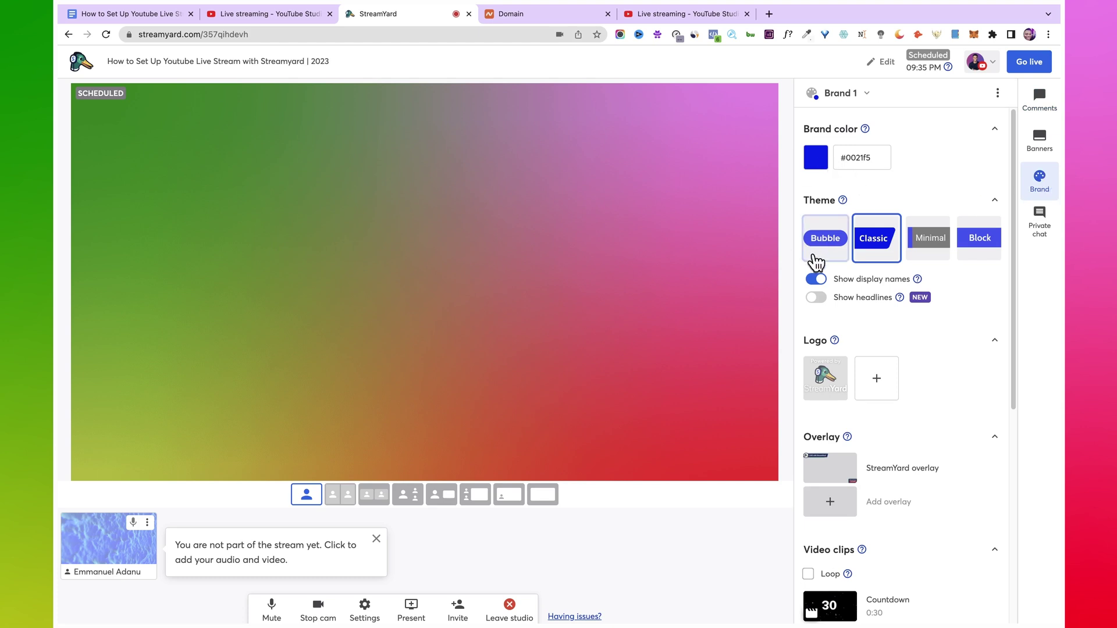
left_click_drag(1018, 260, 1018, 329)
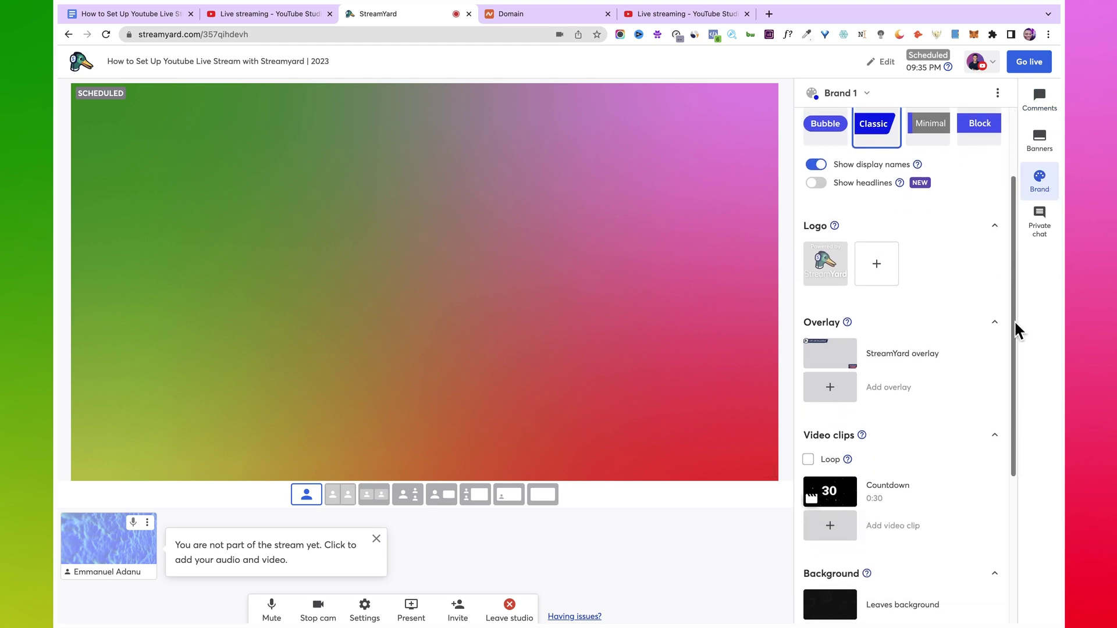
scroll(844, 373, "down", 3)
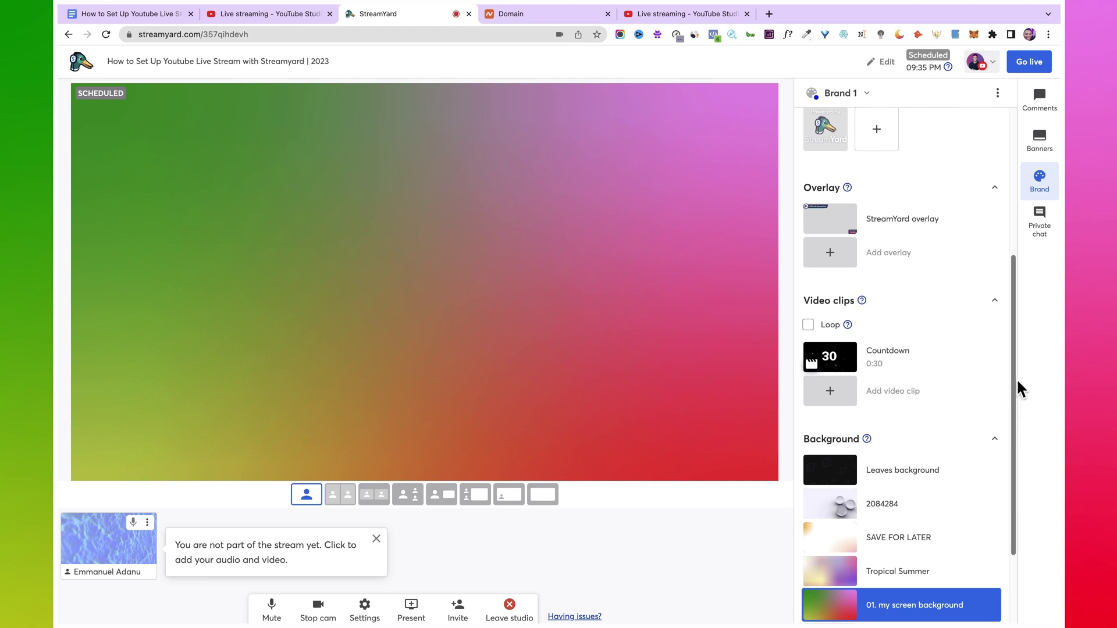
left_click_drag(1015, 387, 1013, 238)
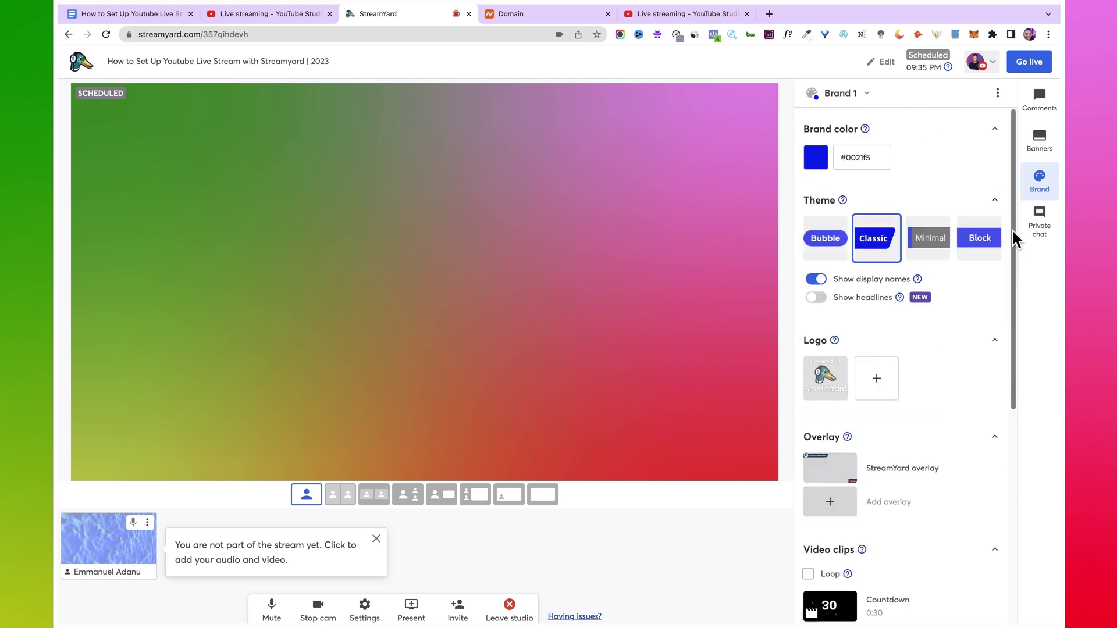